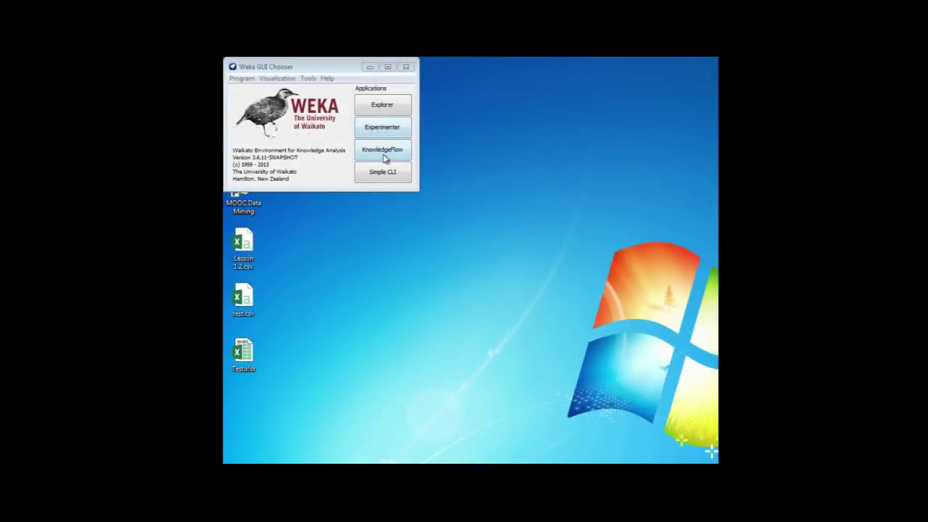
Launch KnowledgeFlow from the Weka GUI Chooser to get an empty layout.
{"action": "left_click", "coordinate": [384, 150]}
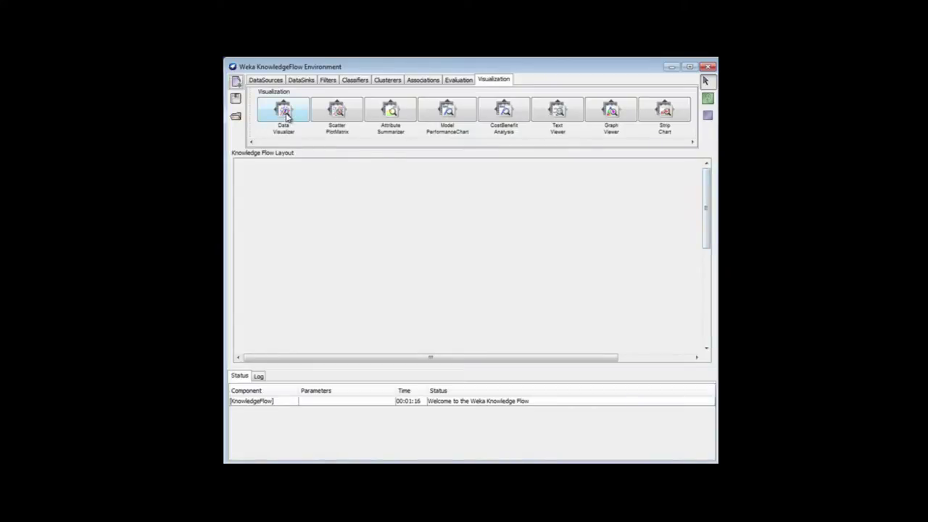
Place an ArffLoader on the canvas and browse its file settings into Weka's data folder.
{"action": "left_click", "coordinate": [263, 80]}
{"action": "left_click", "coordinate": [280, 112]}
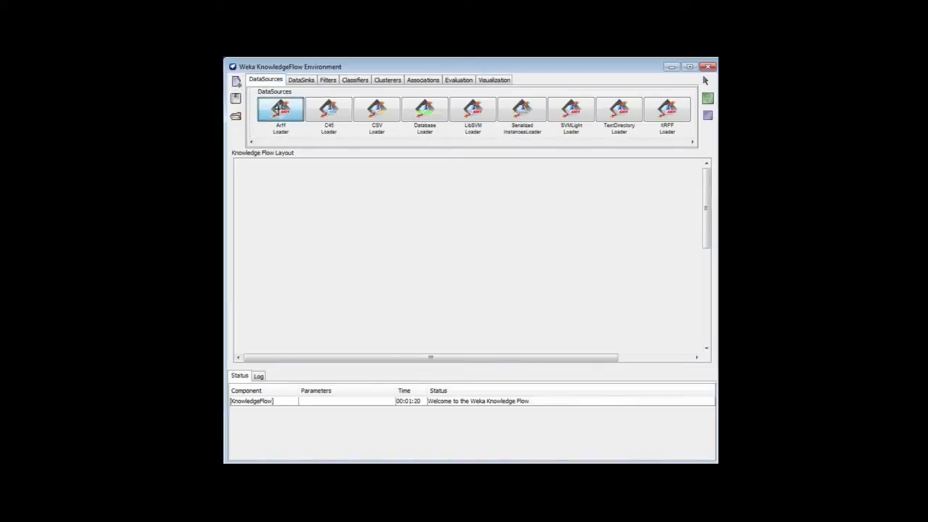
{"action": "left_click", "coordinate": [307, 223]}
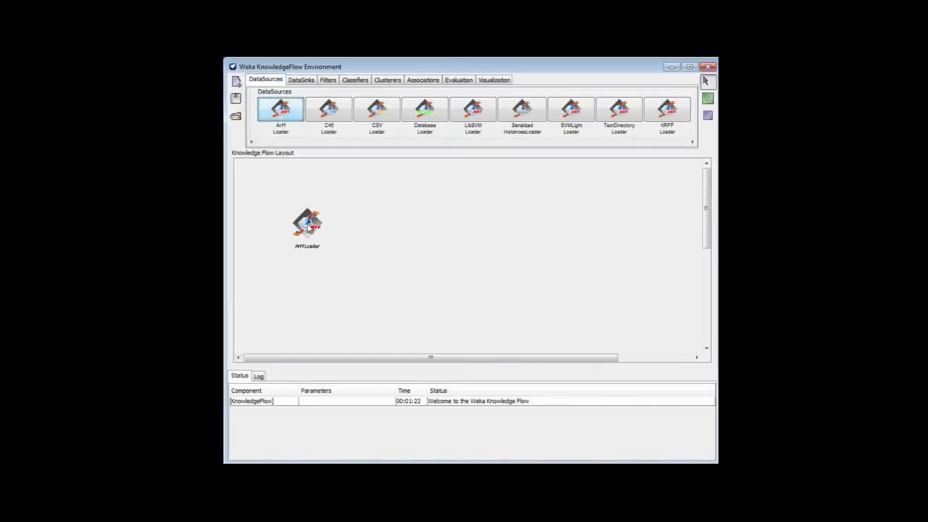
{"action": "right_click", "coordinate": [309, 226]}
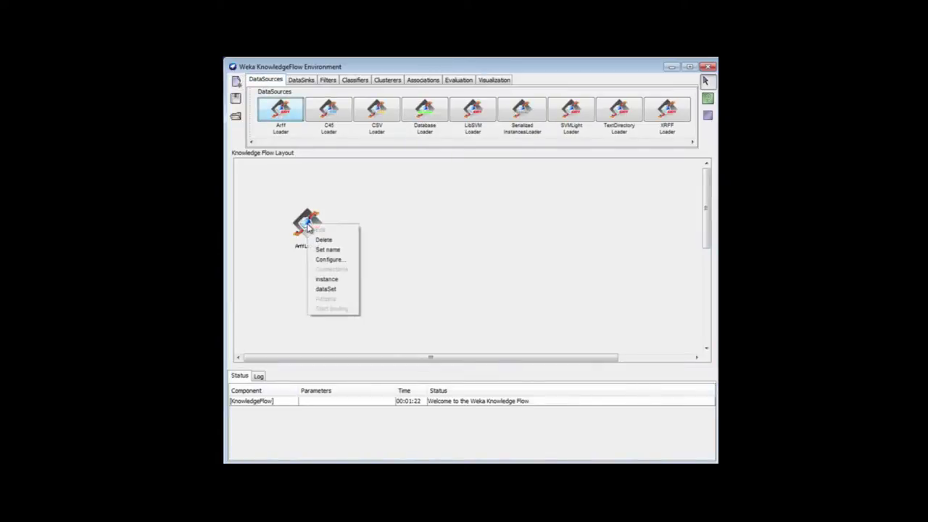
{"action": "left_click", "coordinate": [344, 264]}
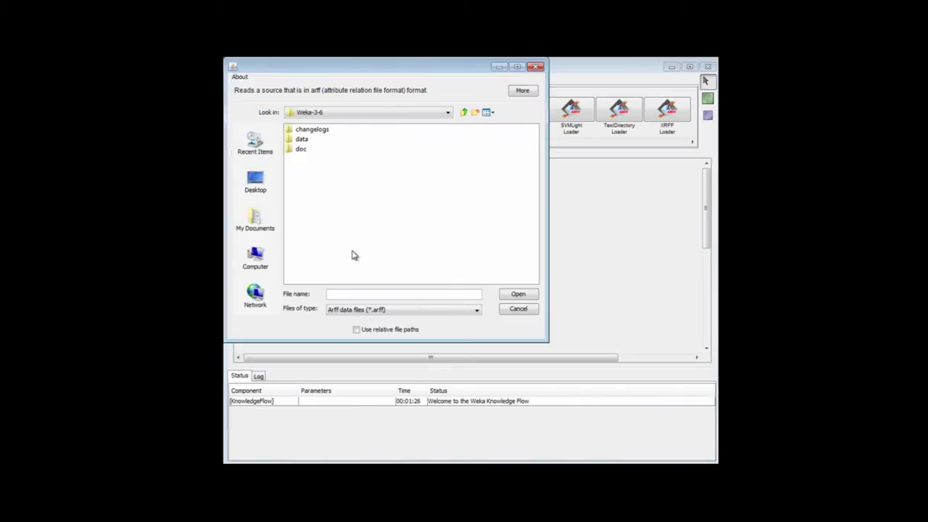
{"action": "left_click", "coordinate": [300, 139]}
{"action": "double_click", "coordinate": [301, 139]}
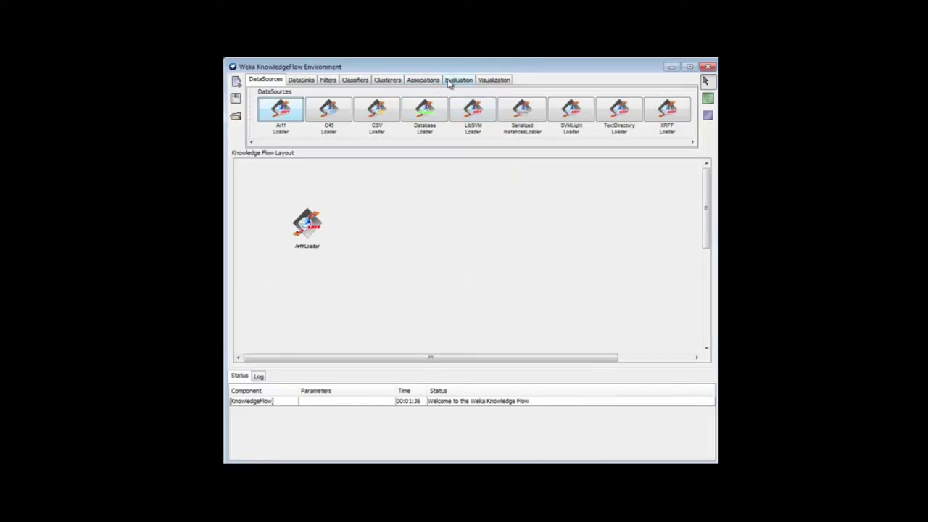
Add a ClassAssigner and connect the ArffLoader's dataSet output to it.
{"action": "left_click", "coordinate": [453, 81]}
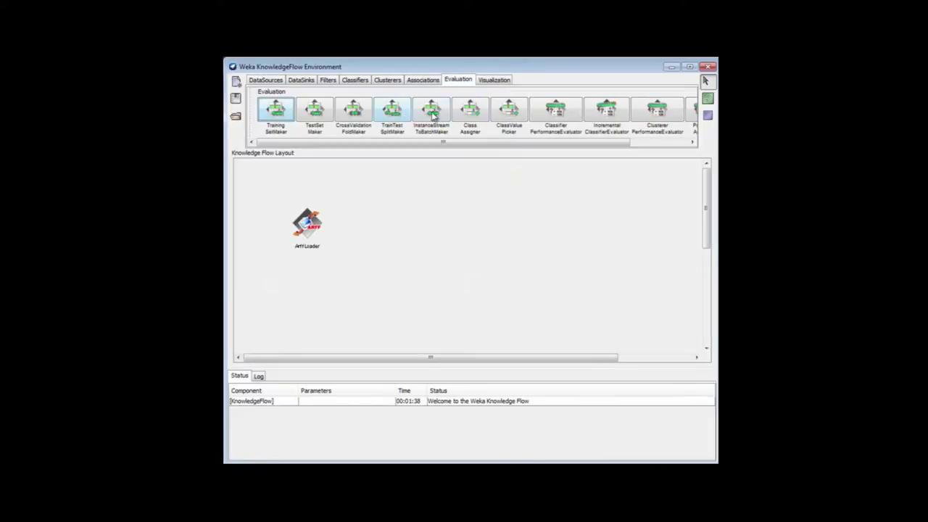
{"action": "left_click", "coordinate": [470, 110]}
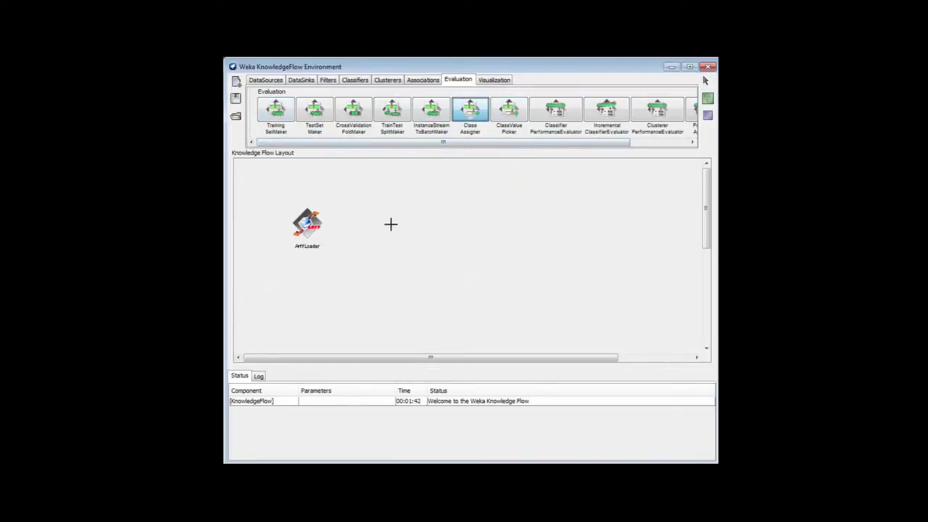
{"action": "left_click", "coordinate": [391, 225]}
{"action": "right_click", "coordinate": [308, 228]}
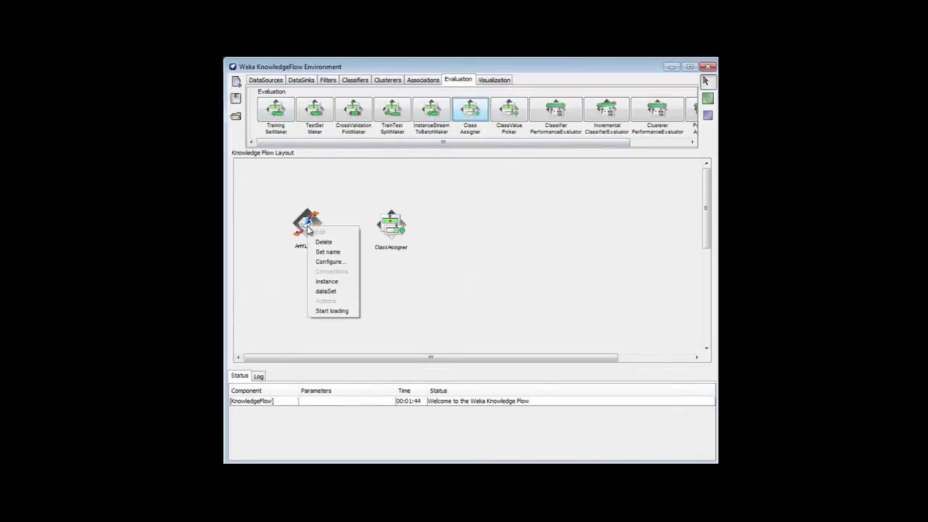
{"action": "left_click", "coordinate": [328, 291]}
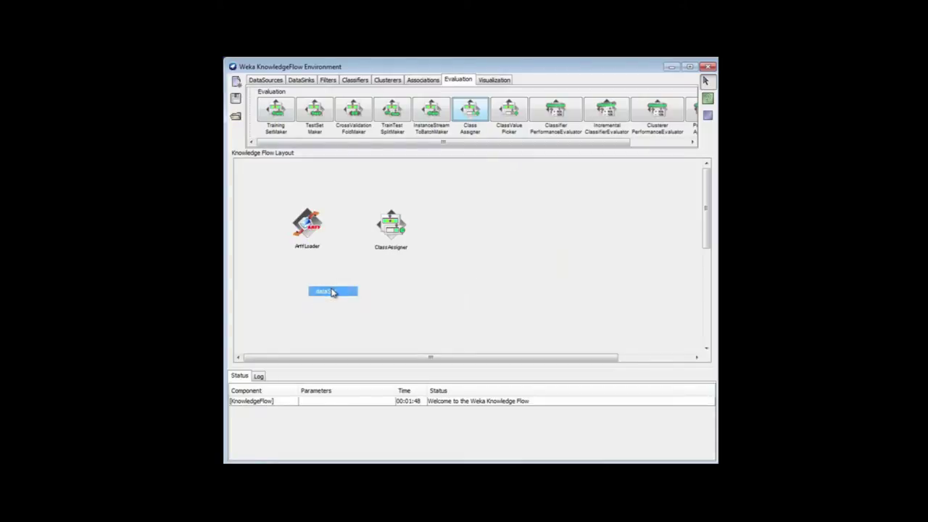
{"action": "left_click", "coordinate": [390, 225]}
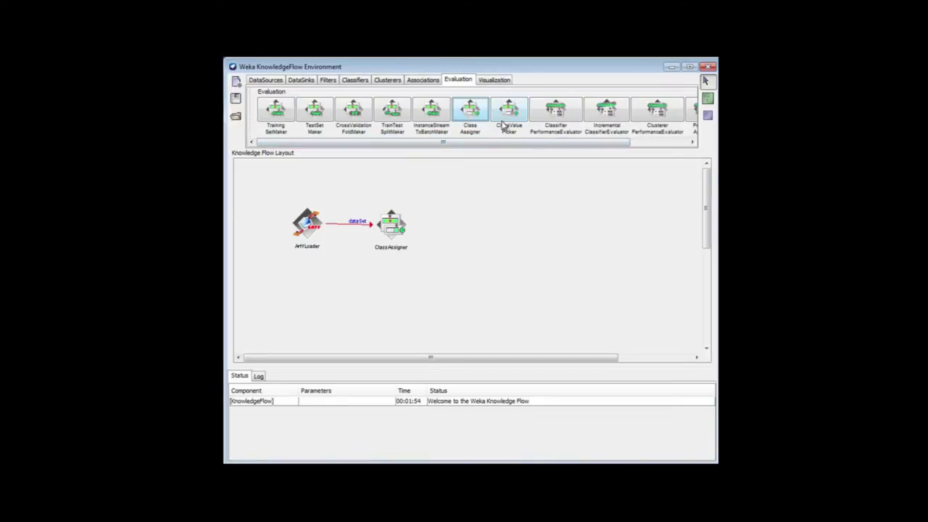
Add a CrossValidationFoldMaker and feed it the ClassAssigner's dataSet output.
{"action": "left_click", "coordinate": [355, 116]}
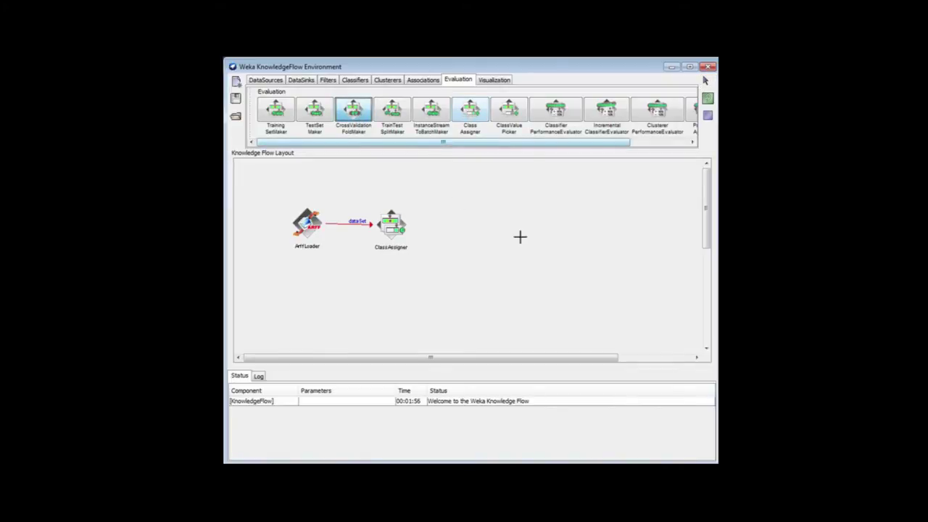
{"action": "left_click", "coordinate": [465, 229]}
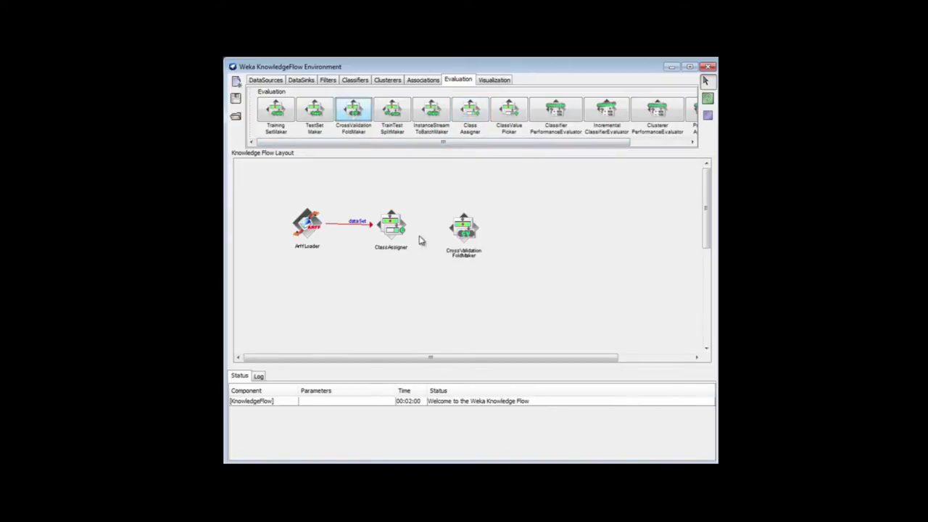
{"action": "right_click", "coordinate": [391, 226]}
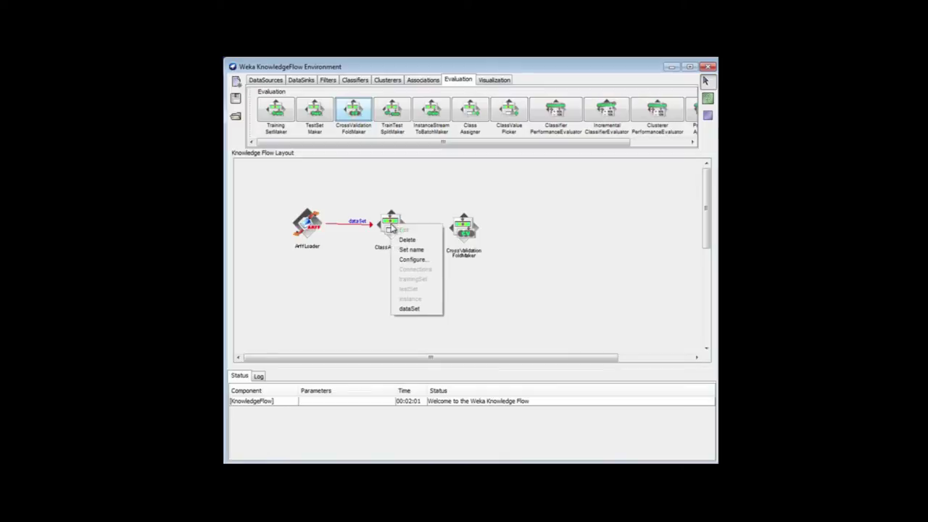
{"action": "left_click", "coordinate": [410, 308]}
{"action": "left_click", "coordinate": [467, 230]}
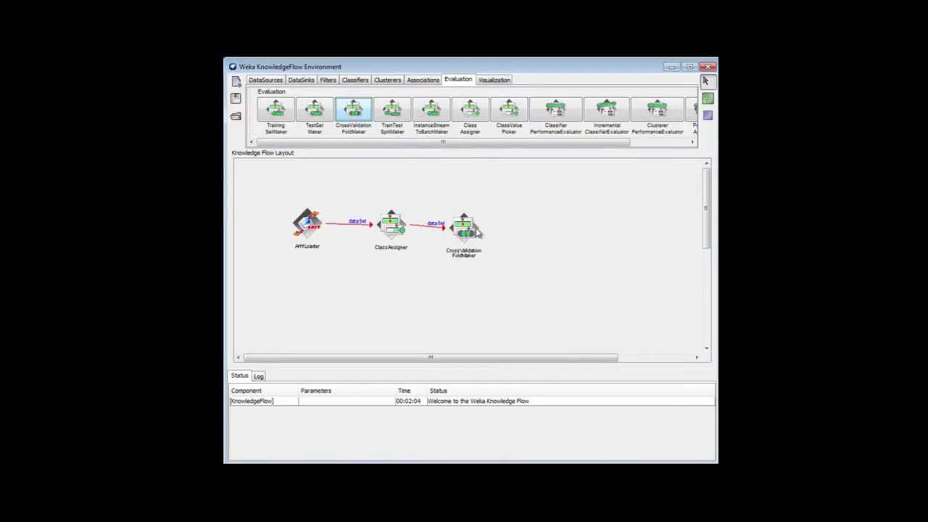
Place a J48 classifier to the right of the CrossValidationFoldMaker.
{"action": "left_click", "coordinate": [354, 80]}
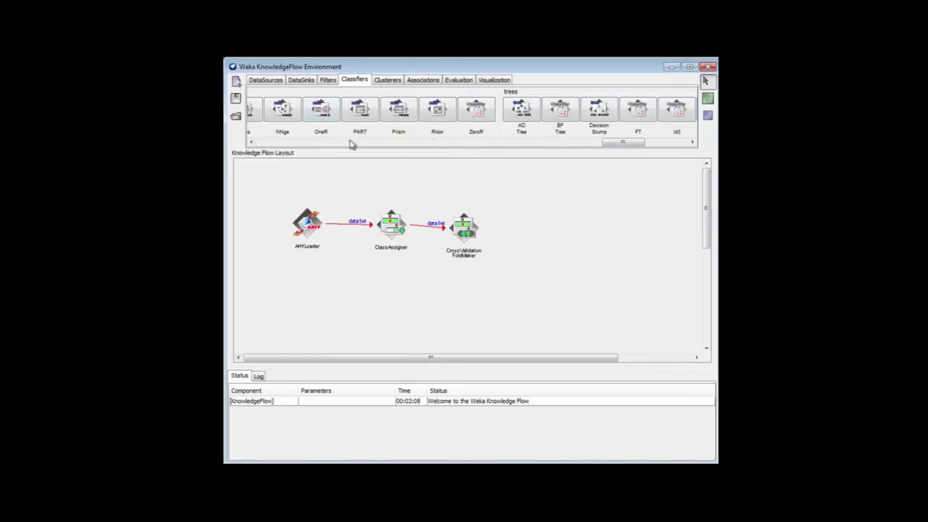
{"action": "left_click_drag", "start_coordinate": [620, 143], "coordinate": [678, 143]}
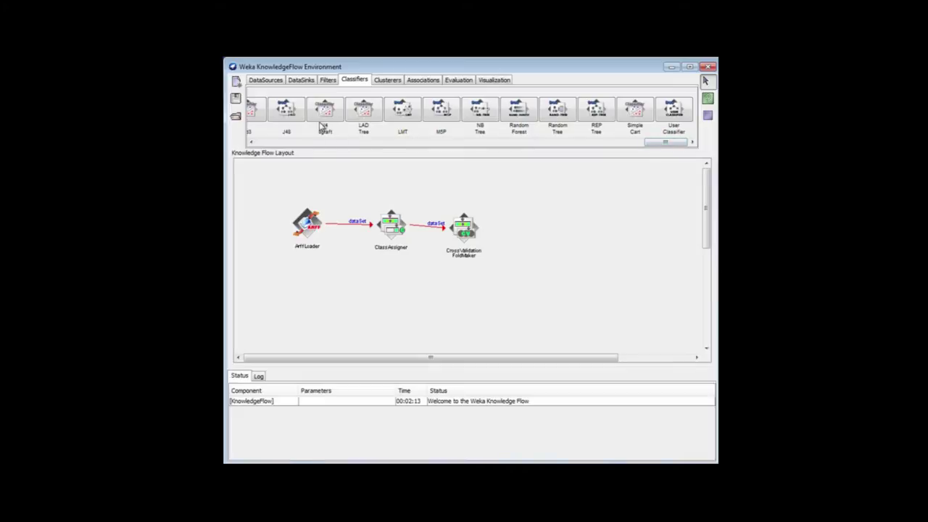
{"action": "left_click", "coordinate": [290, 115]}
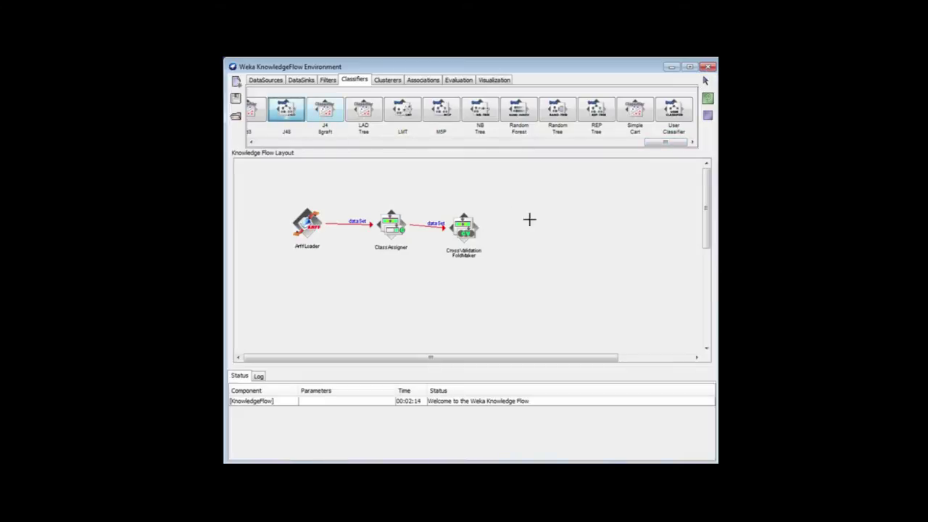
{"action": "left_click", "coordinate": [554, 225]}
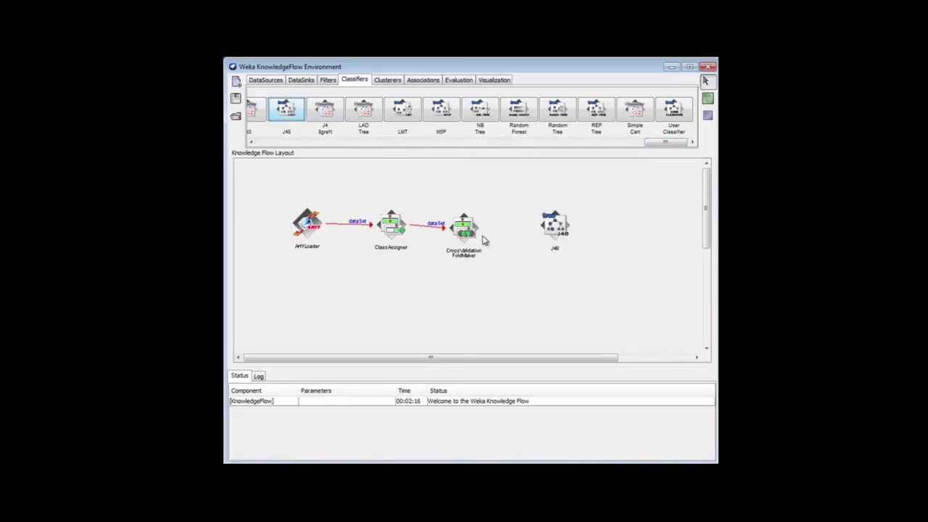
Connect the fold maker's trainingSet and testSet outputs to J48.
{"action": "right_click", "coordinate": [466, 228]}
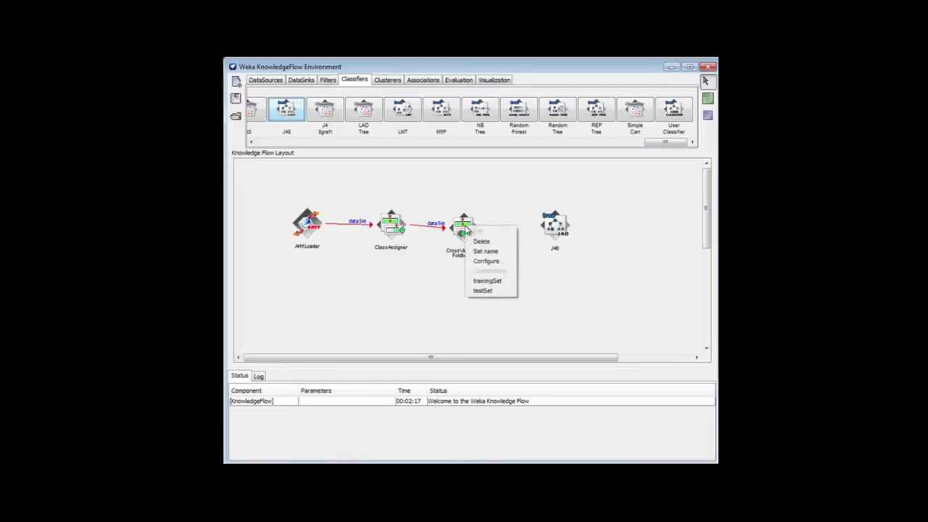
{"action": "left_click", "coordinate": [488, 280]}
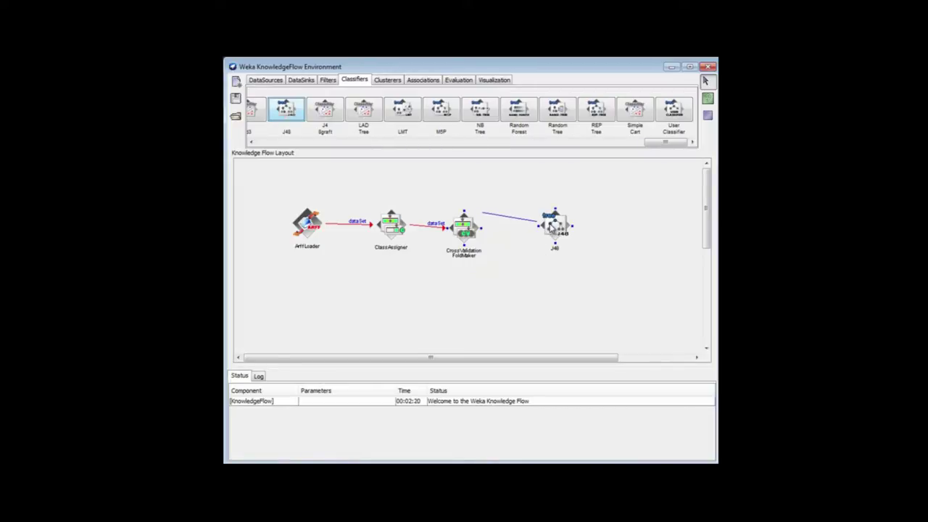
{"action": "left_click", "coordinate": [551, 226]}
{"action": "right_click", "coordinate": [466, 227]}
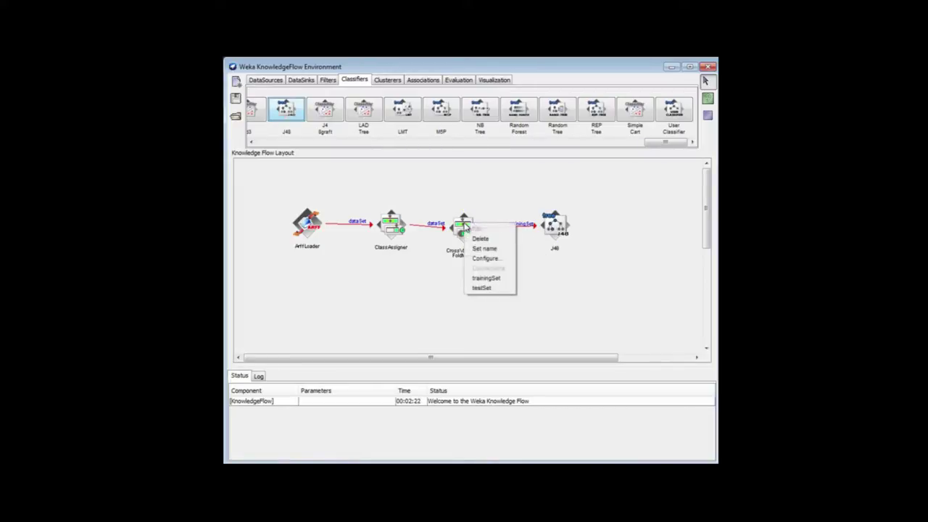
{"action": "left_click", "coordinate": [486, 287]}
{"action": "left_click", "coordinate": [554, 227]}
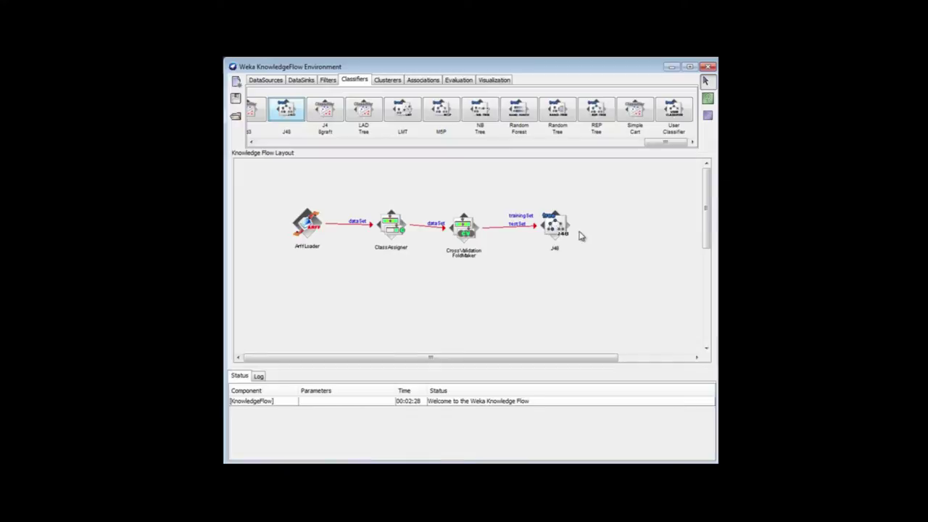
{"action": "left_click", "coordinate": [455, 81]}
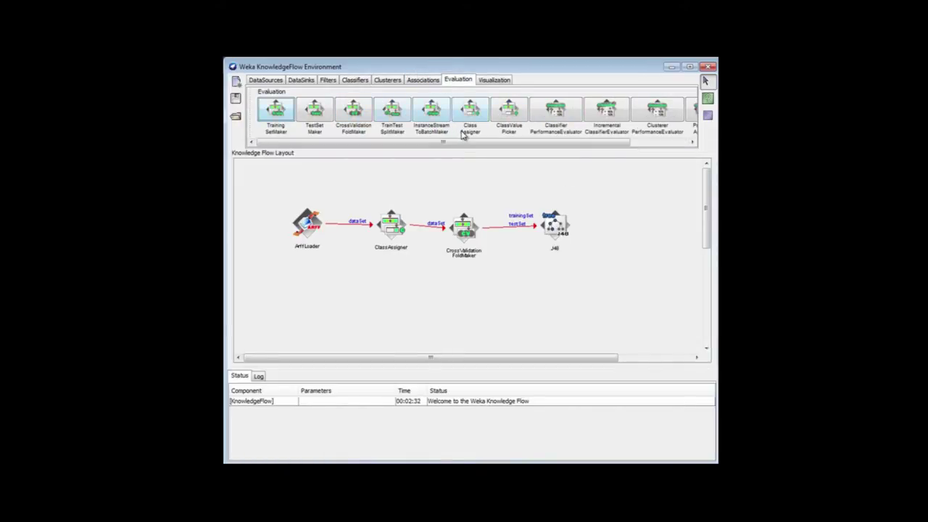
Add a ClassifierPerformanceEvaluator and link J48's batchClassifier output to it.
{"action": "left_click", "coordinate": [555, 110]}
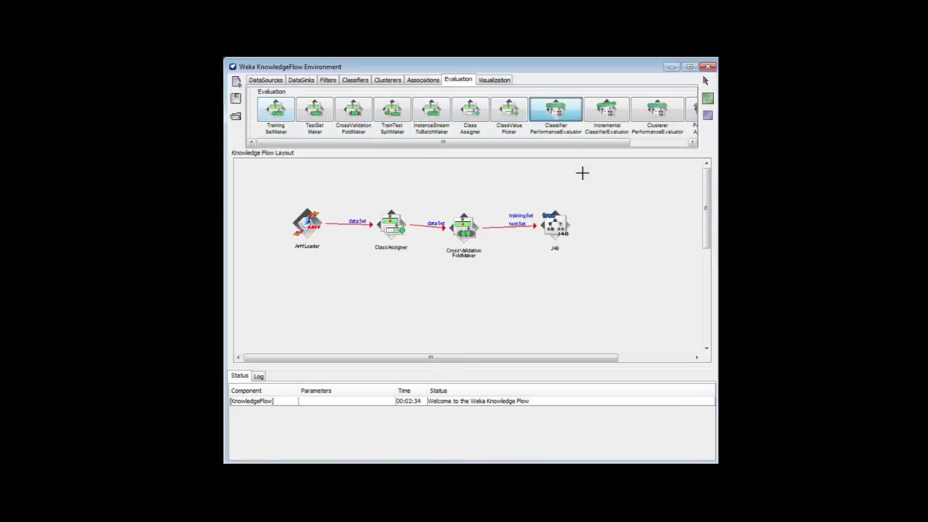
{"action": "left_click", "coordinate": [639, 225]}
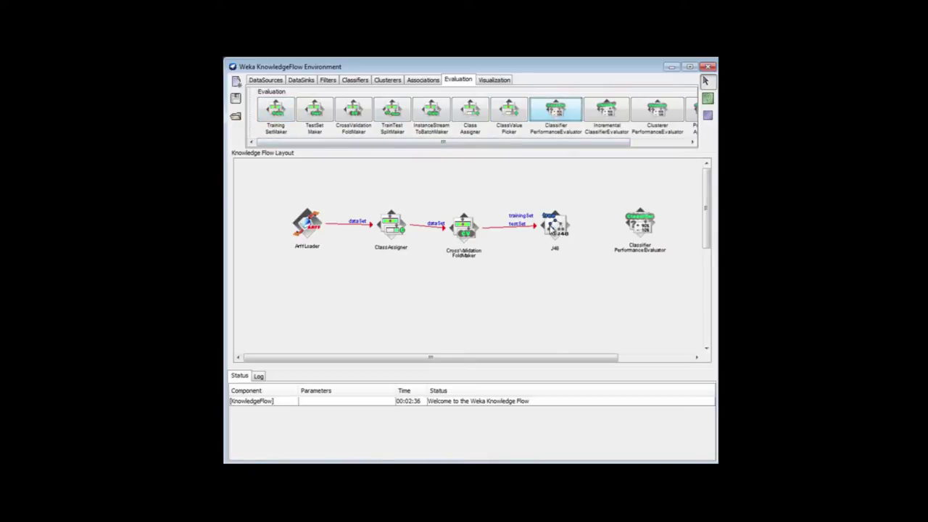
{"action": "right_click", "coordinate": [553, 227]}
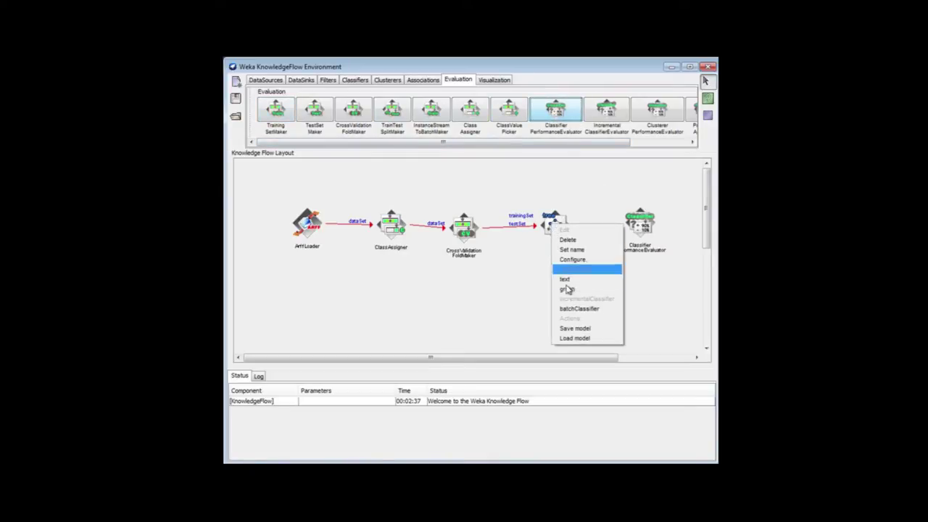
{"action": "left_click", "coordinate": [579, 309]}
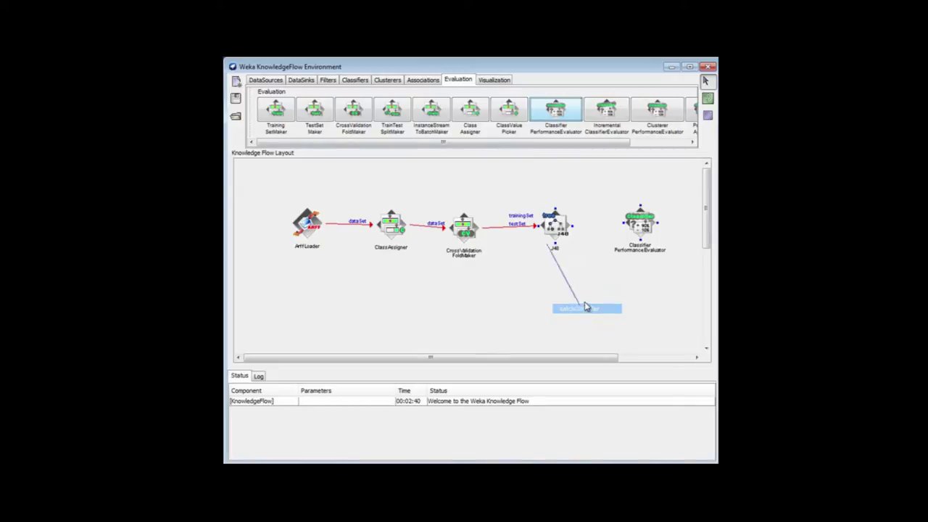
{"action": "left_click", "coordinate": [640, 226]}
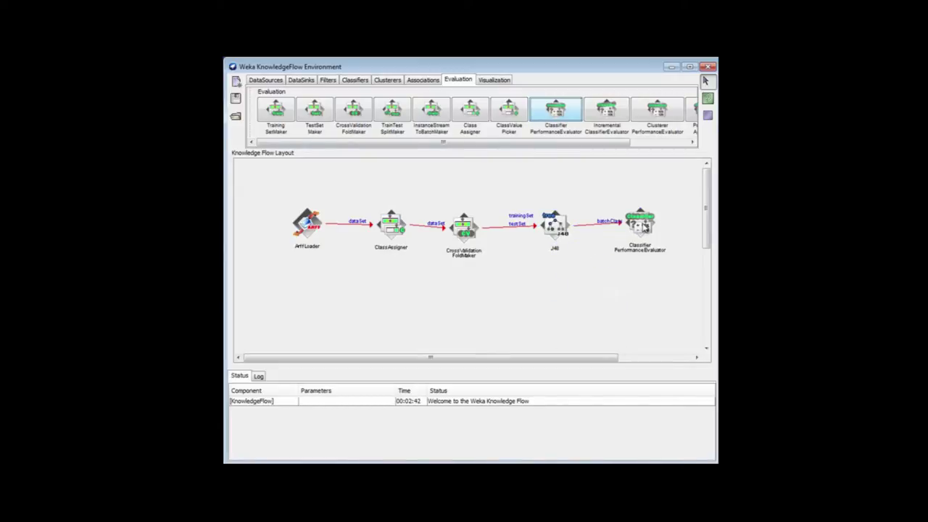
Place a TextViewer below the evaluator and connect the evaluator's text output to it.
{"action": "left_click", "coordinate": [493, 81]}
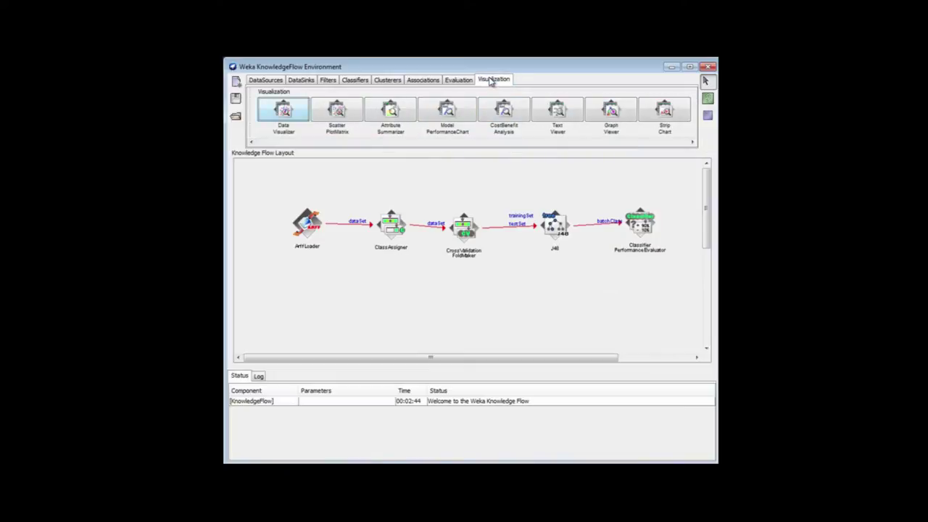
{"action": "left_click", "coordinate": [556, 110]}
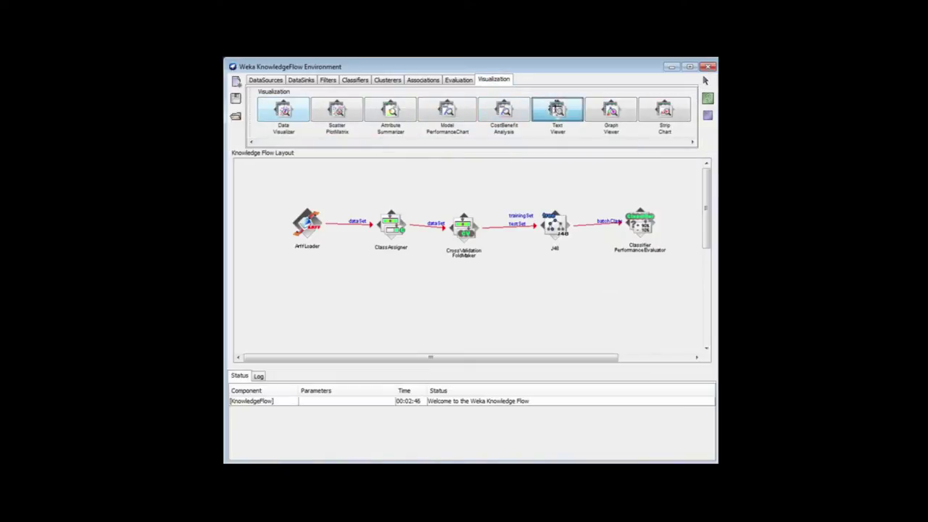
{"action": "left_click", "coordinate": [640, 309]}
{"action": "right_click", "coordinate": [635, 223]}
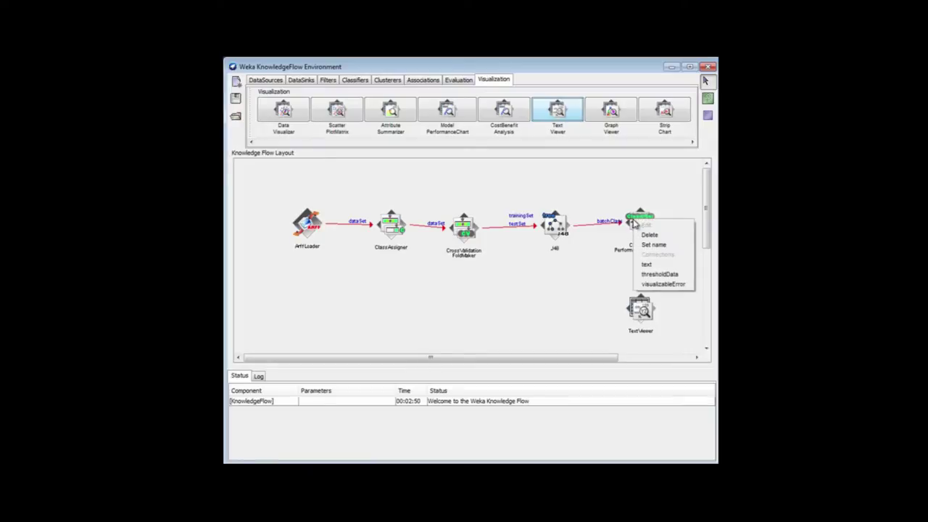
{"action": "left_click", "coordinate": [661, 266]}
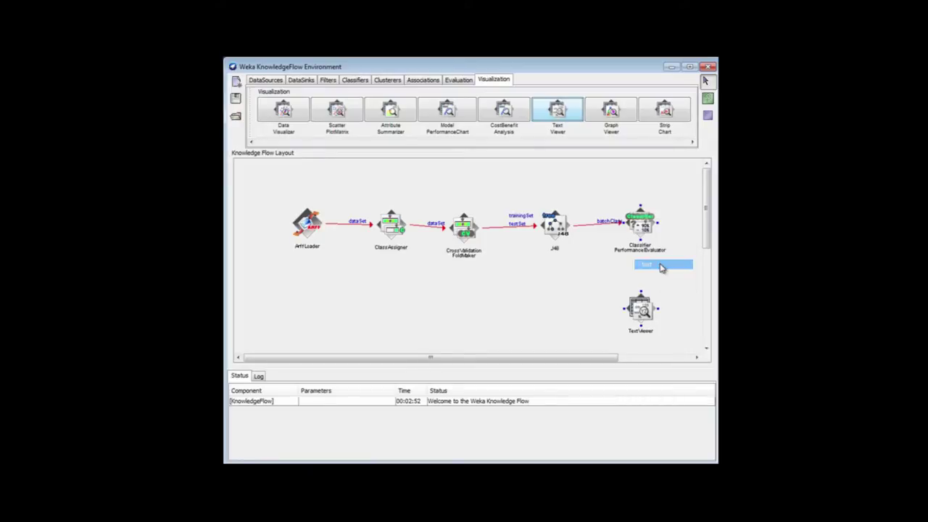
{"action": "left_click", "coordinate": [642, 310]}
Run the flow from the ArffLoader and show J48's results: 144 of 150 correct (96%).
{"action": "right_click", "coordinate": [306, 226]}
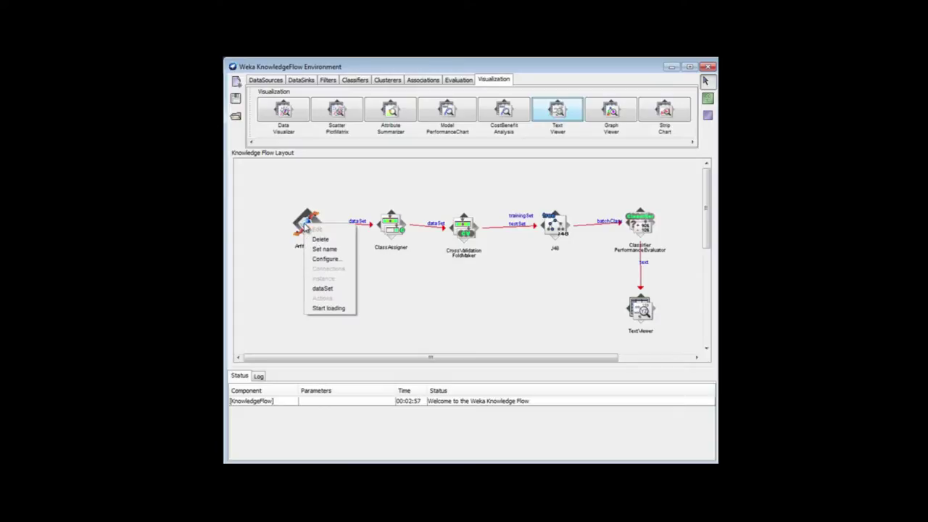
{"action": "left_click", "coordinate": [340, 310]}
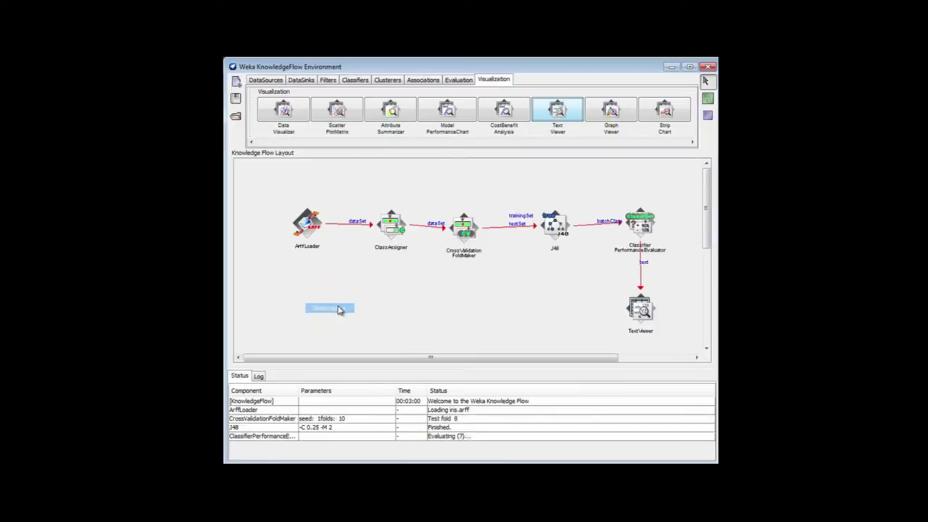
{"action": "right_click", "coordinate": [642, 312]}
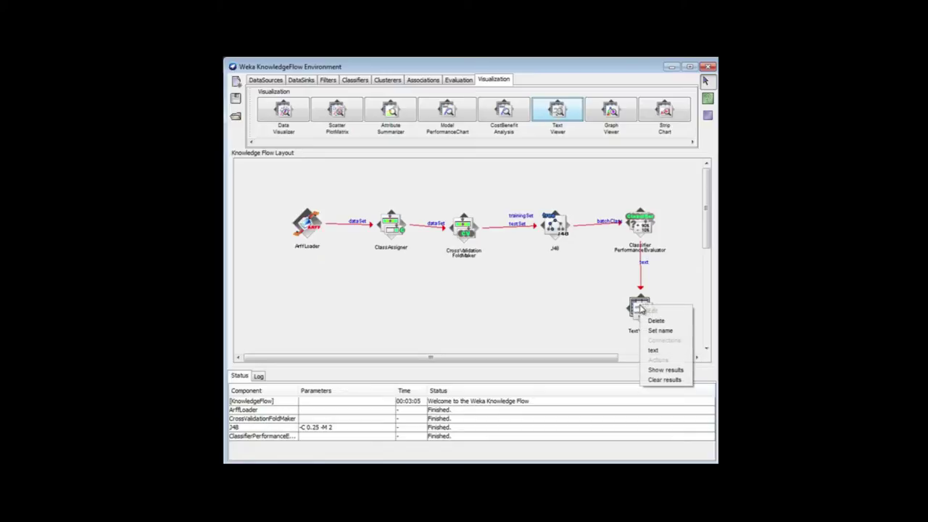
{"action": "left_click", "coordinate": [668, 371]}
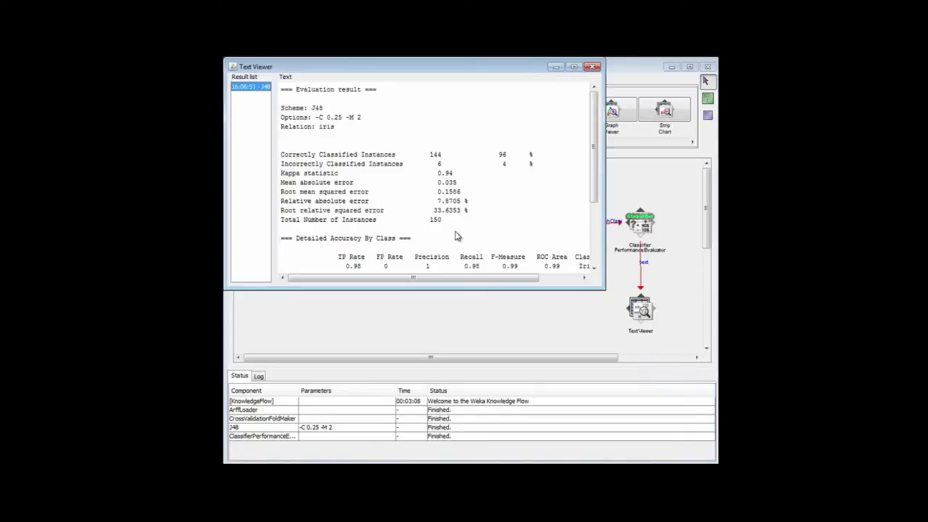
{"action": "mouse_move", "coordinate": [596, 183]}
{"action": "left_mouse_down"}
{"action": "mouse_move", "coordinate": [594, 218]}
{"action": "mouse_move", "coordinate": [587, 189]}
{"action": "left_mouse_up"}
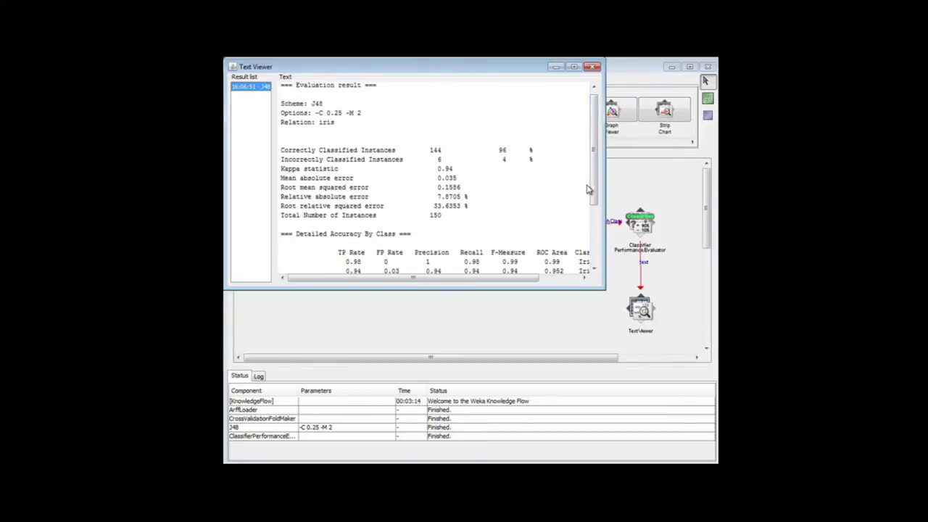
Close the Text Viewer window showing the J48 evaluation.
{"action": "left_click", "coordinate": [592, 66]}
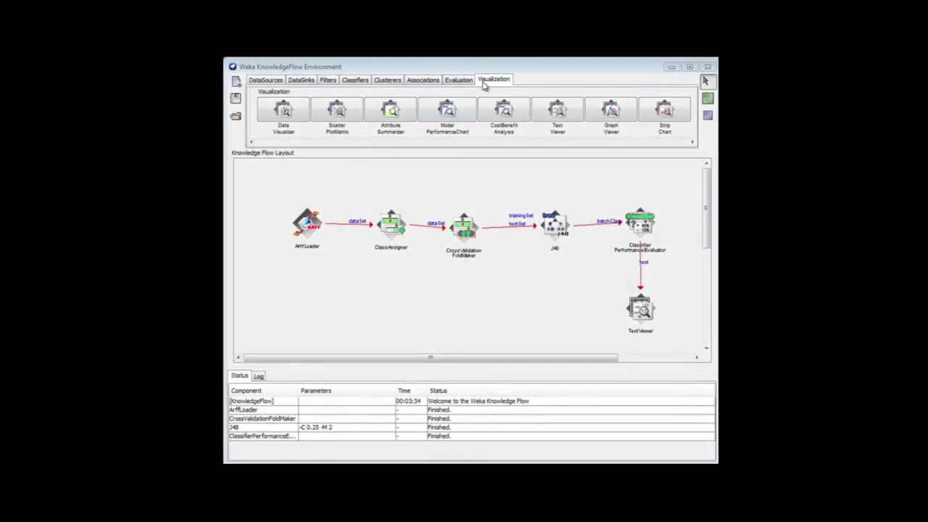
Place a ModelPerformanceChart below J48 and feed it the evaluator's visualizableError output.
{"action": "left_click", "coordinate": [448, 115]}
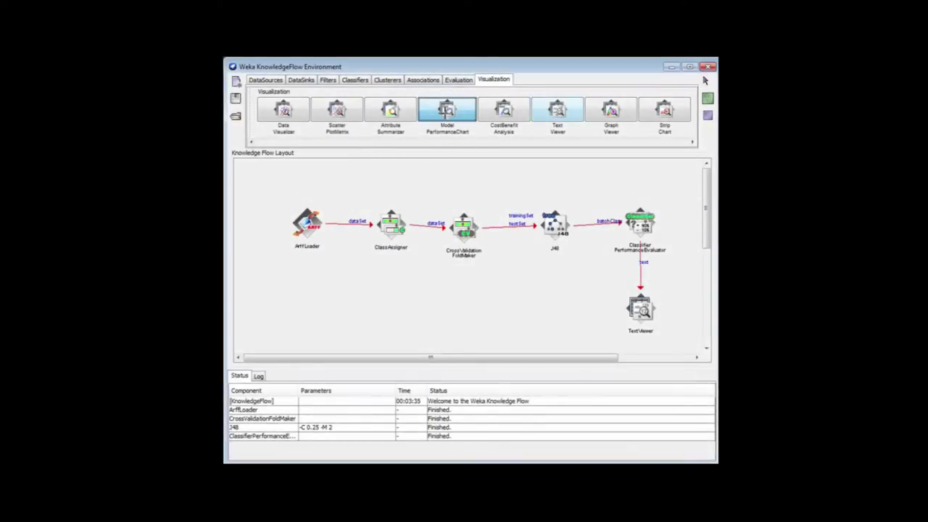
{"action": "left_click", "coordinate": [548, 306]}
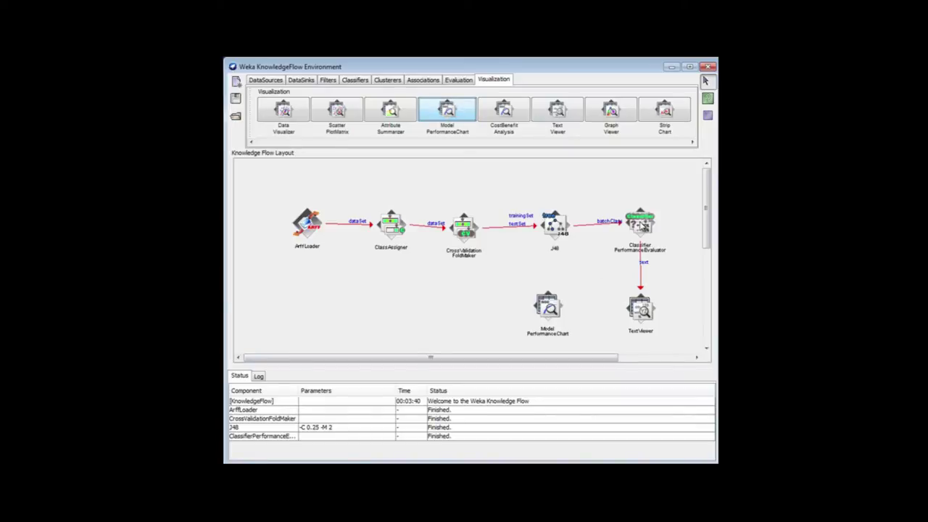
{"action": "left_click_drag", "start_coordinate": [640, 226], "coordinate": [643, 227]}
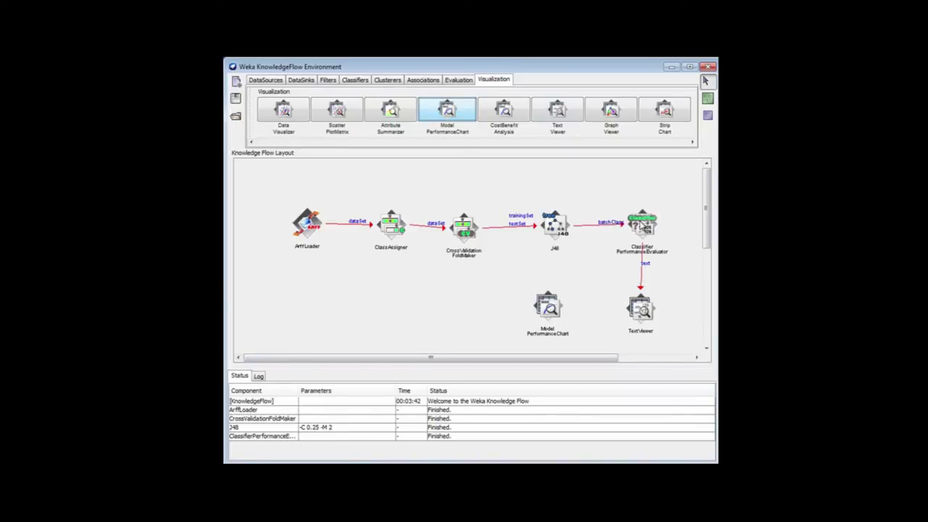
{"action": "right_click", "coordinate": [642, 226]}
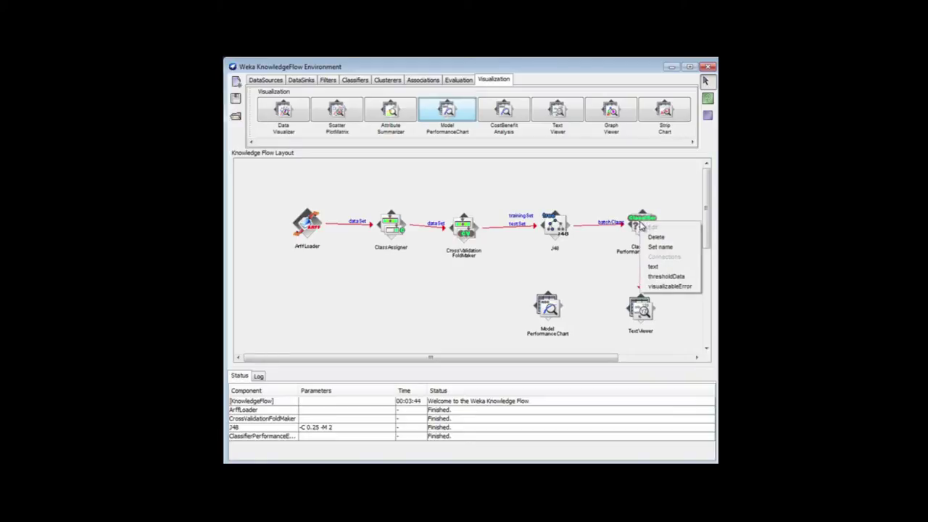
{"action": "left_click", "coordinate": [663, 287]}
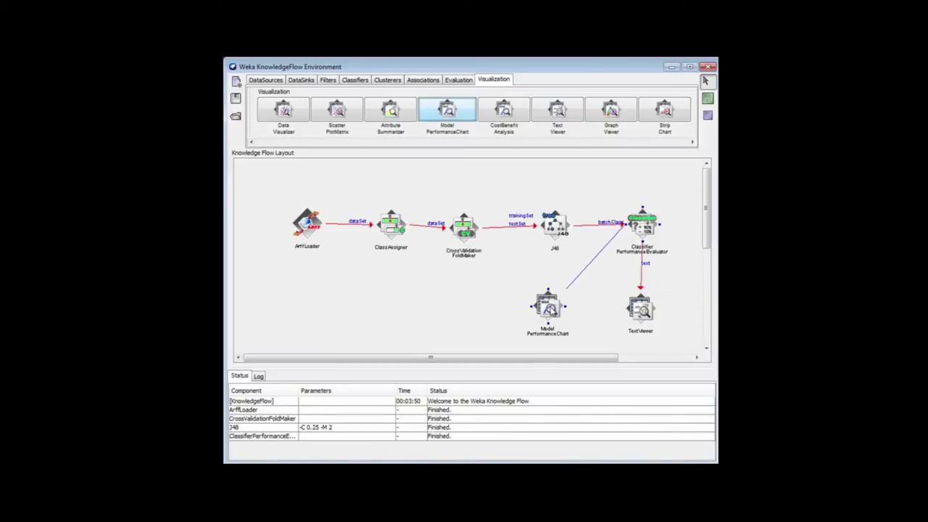
{"action": "left_click", "coordinate": [551, 308]}
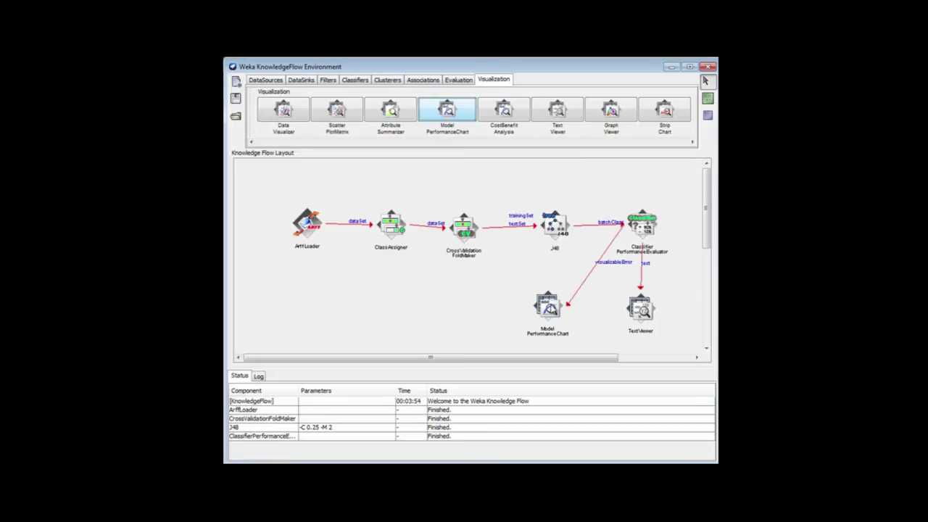
{"action": "right_click", "coordinate": [551, 309]}
{"action": "left_click_drag", "start_coordinate": [551, 309], "coordinate": [543, 311]}
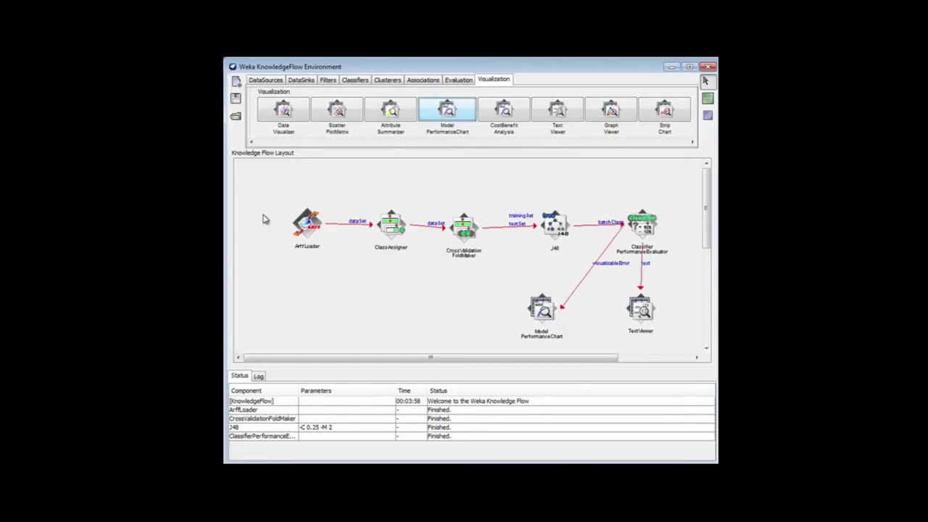
{"action": "right_click", "coordinate": [316, 229]}
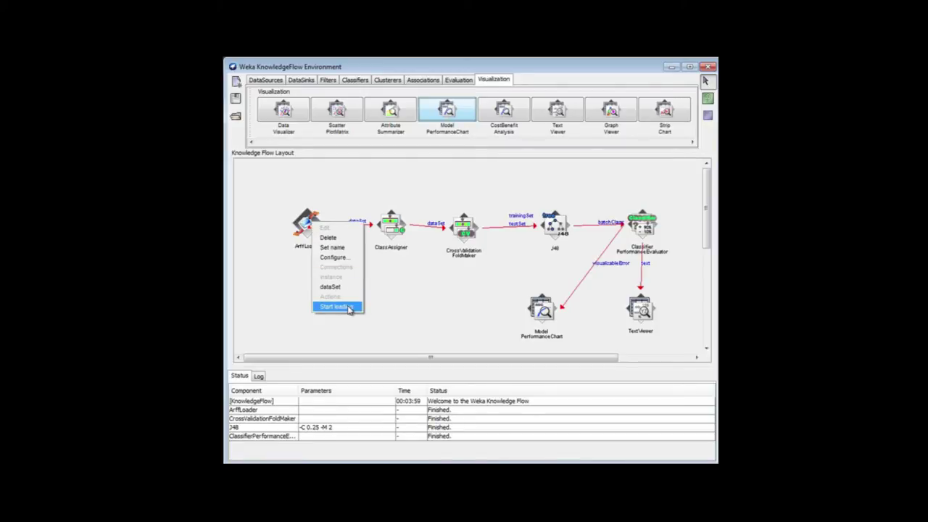
Rerun the flow and view the performance chart with predictedclass on X and class on Y.
{"action": "left_click", "coordinate": [351, 307]}
{"action": "right_click", "coordinate": [541, 308]}
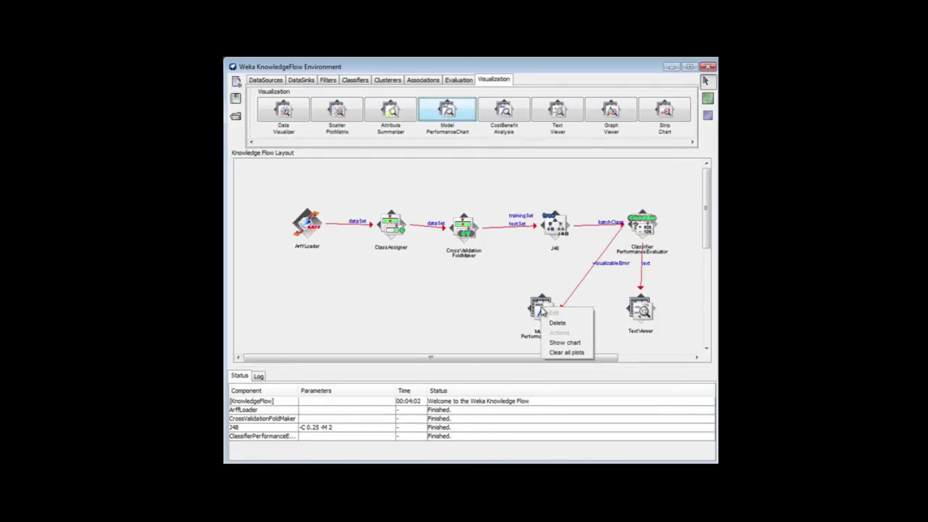
{"action": "left_click", "coordinate": [566, 342]}
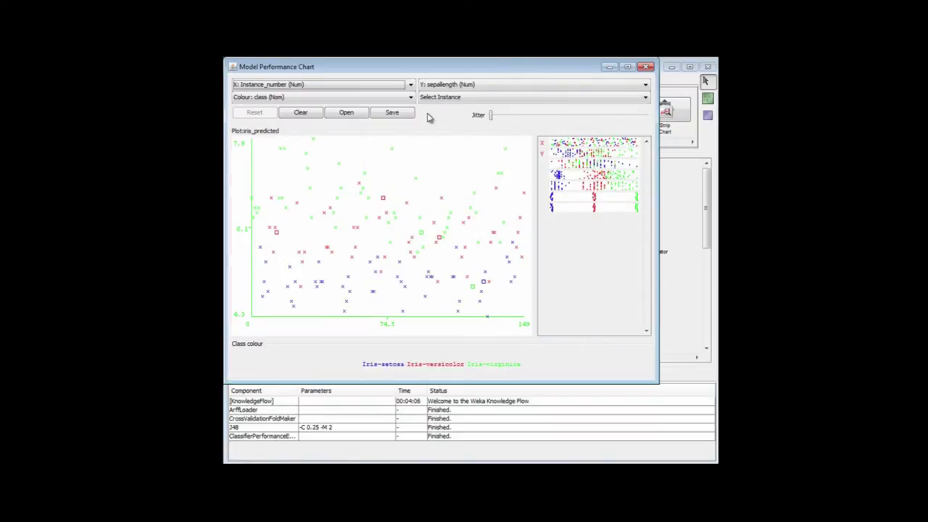
{"action": "left_click", "coordinate": [410, 85]}
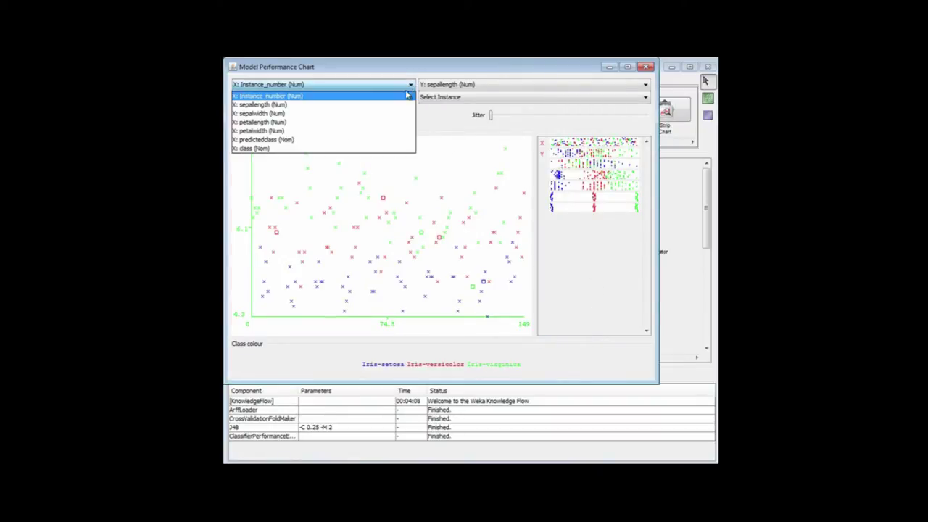
{"action": "left_click", "coordinate": [391, 142]}
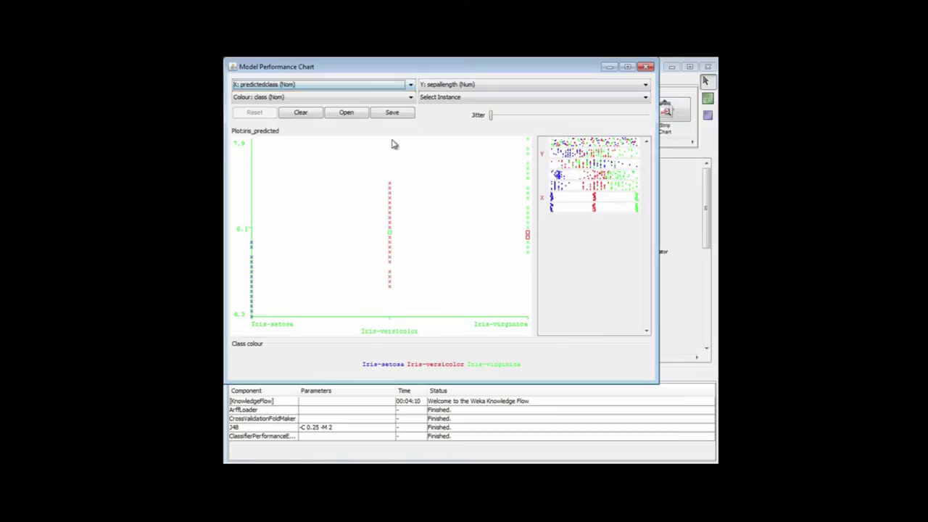
{"action": "left_click", "coordinate": [645, 86]}
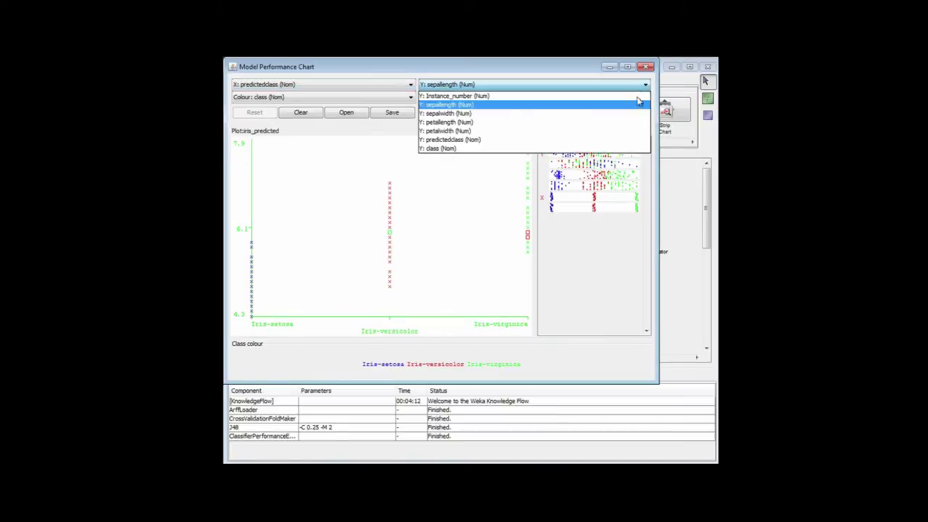
{"action": "left_click", "coordinate": [609, 149]}
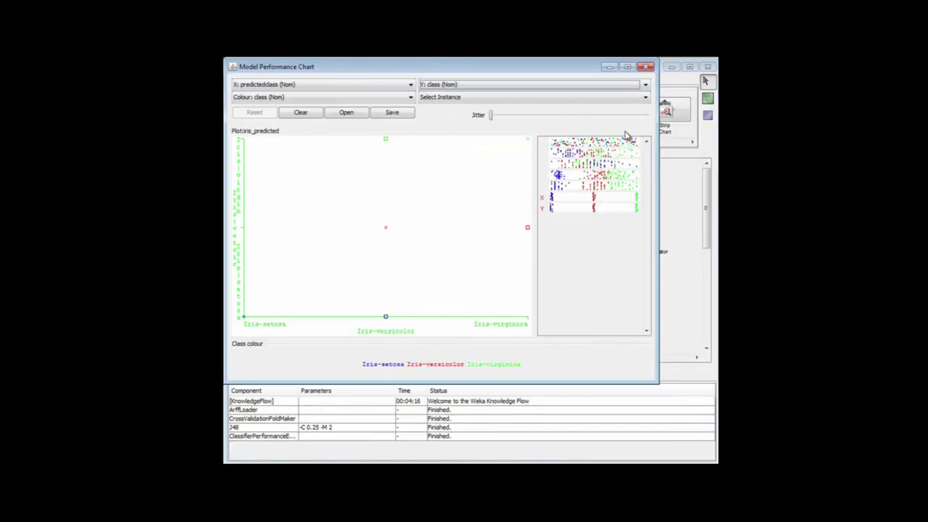
{"action": "left_click", "coordinate": [647, 67]}
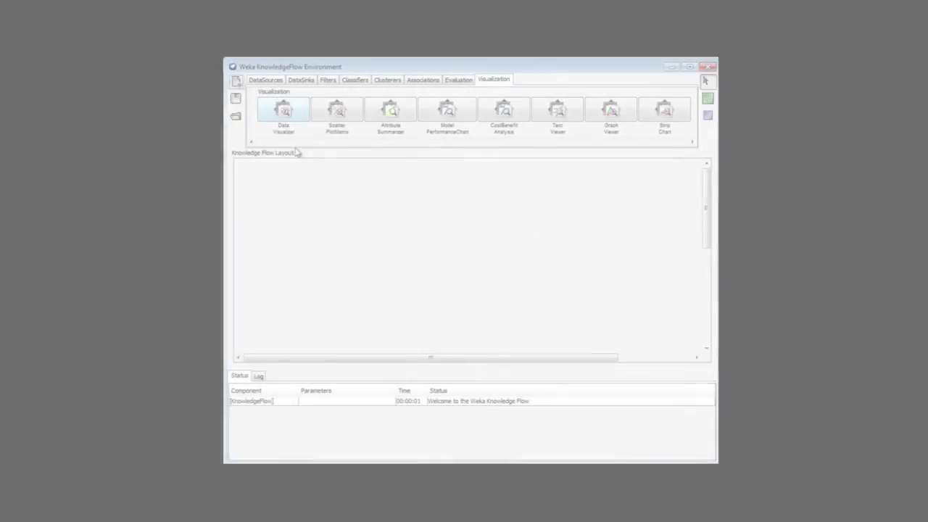
Place a new ArffLoader and configure it to load iris.arff from the data folder.
{"action": "left_click", "coordinate": [267, 80]}
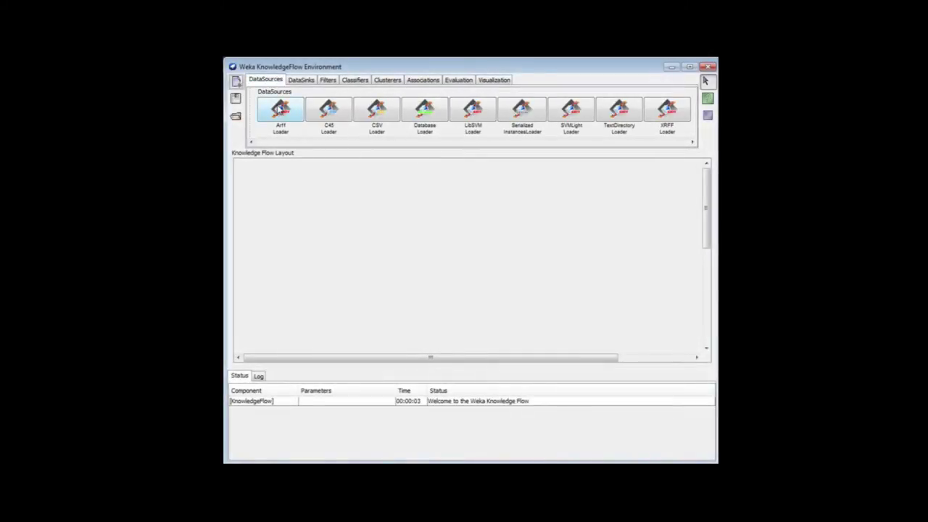
{"action": "left_click", "coordinate": [282, 109]}
{"action": "left_click", "coordinate": [302, 247]}
{"action": "right_click", "coordinate": [304, 251]}
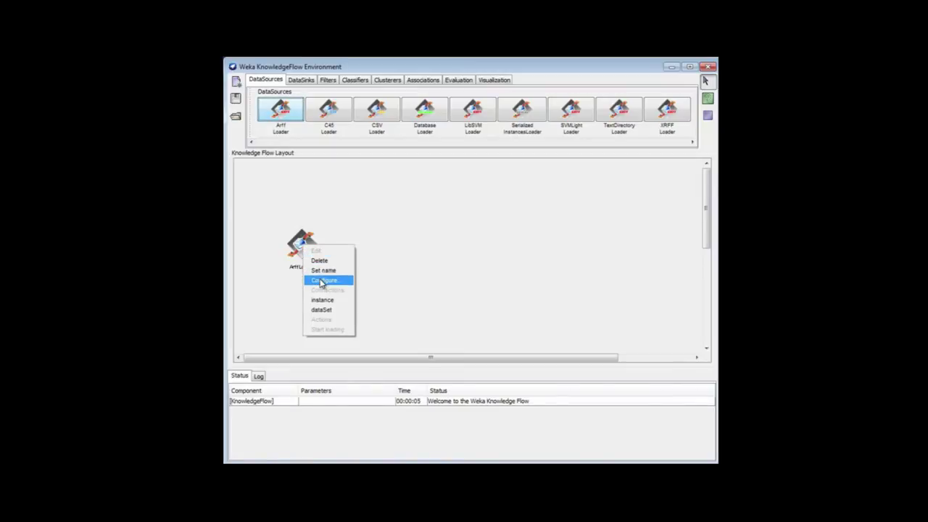
{"action": "left_click", "coordinate": [324, 280]}
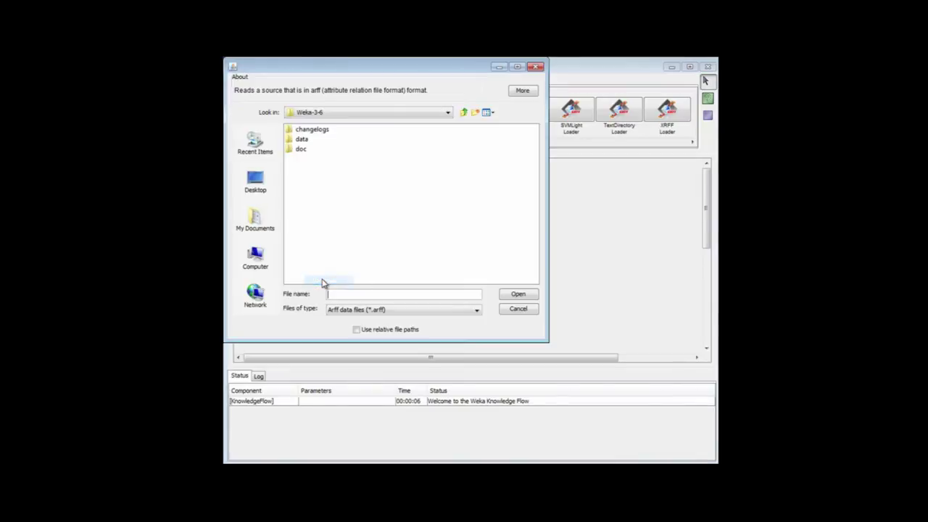
{"action": "double_click", "coordinate": [298, 138]}
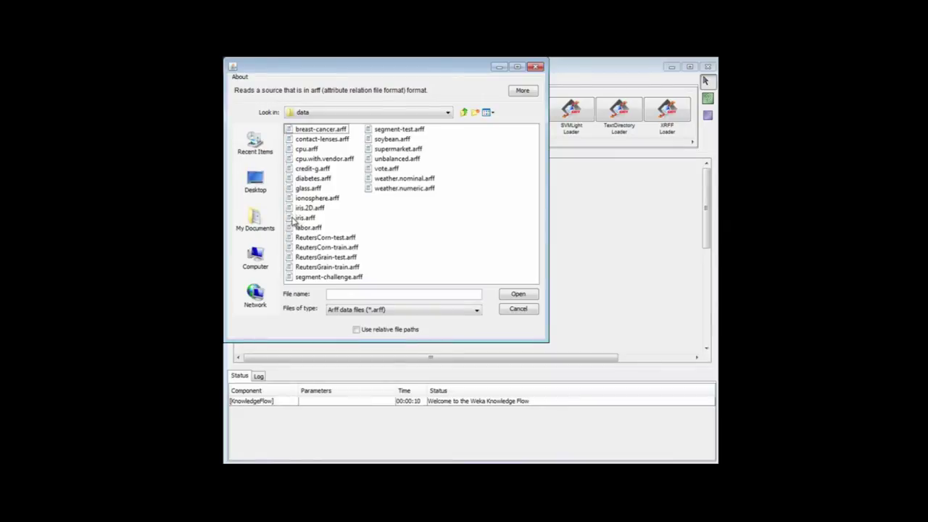
{"action": "left_click", "coordinate": [303, 218]}
{"action": "left_click", "coordinate": [526, 295]}
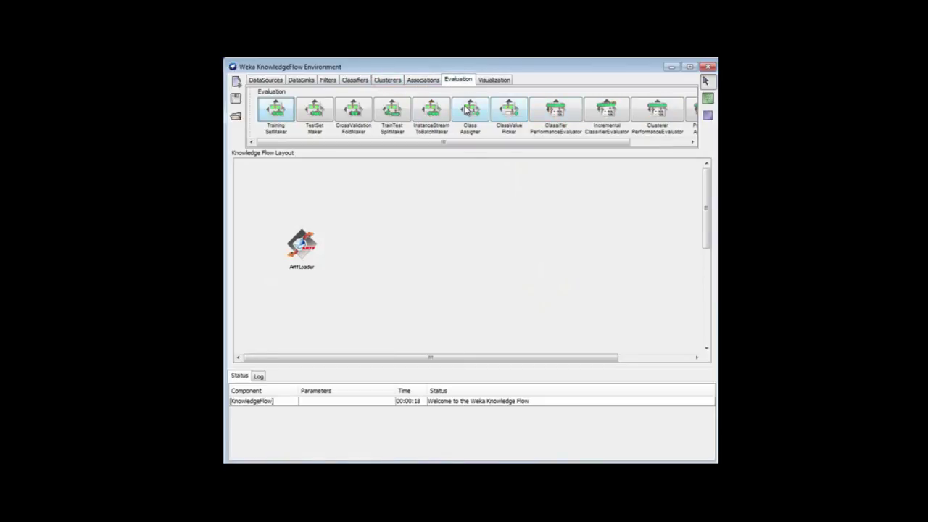
Place a ClassAssigner right of the ArffLoader and link them with an instance connection.
{"action": "left_click", "coordinate": [467, 112]}
{"action": "left_click", "coordinate": [389, 246]}
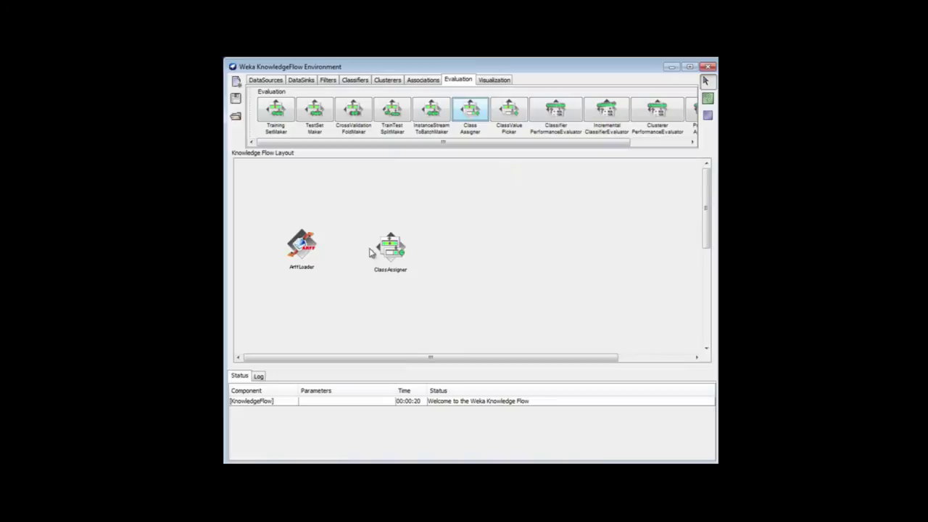
{"action": "right_click", "coordinate": [299, 245]}
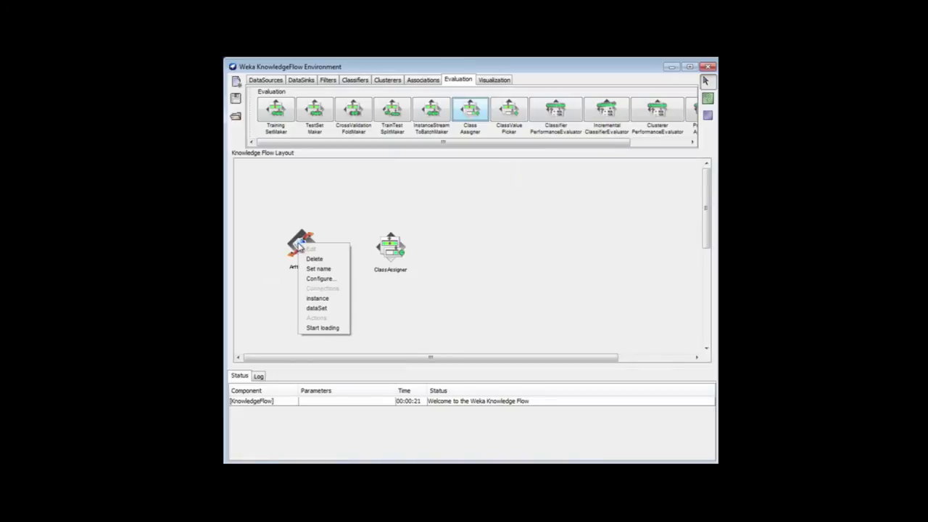
{"action": "left_click", "coordinate": [316, 308]}
{"action": "left_click", "coordinate": [390, 247]}
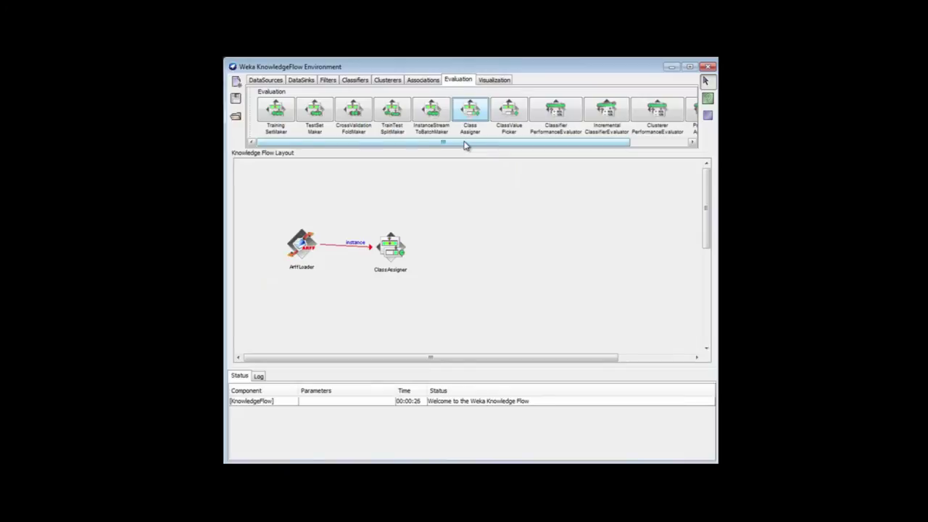
{"action": "left_click", "coordinate": [356, 79]}
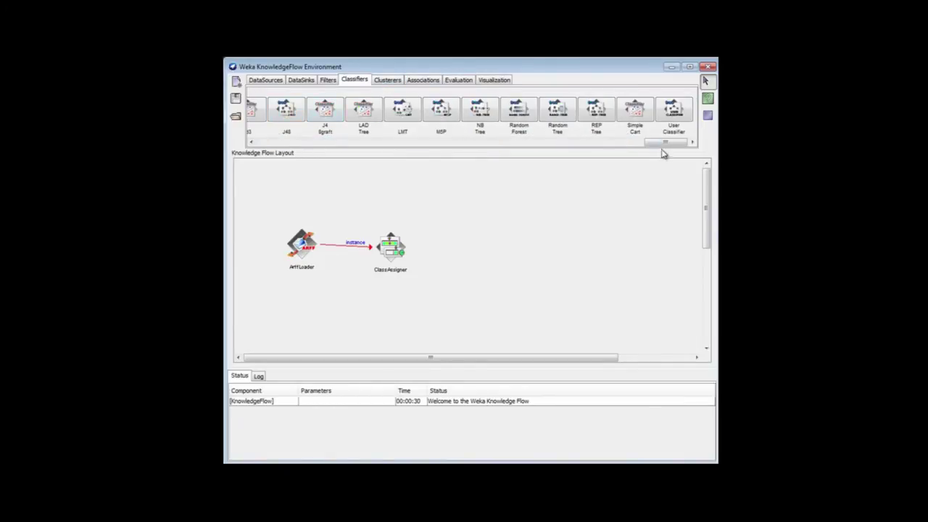
Place NaiveBayesUpdateable after the ClassAssigner and connect them with an instance link.
{"action": "left_click_drag", "start_coordinate": [648, 142], "coordinate": [261, 167]}
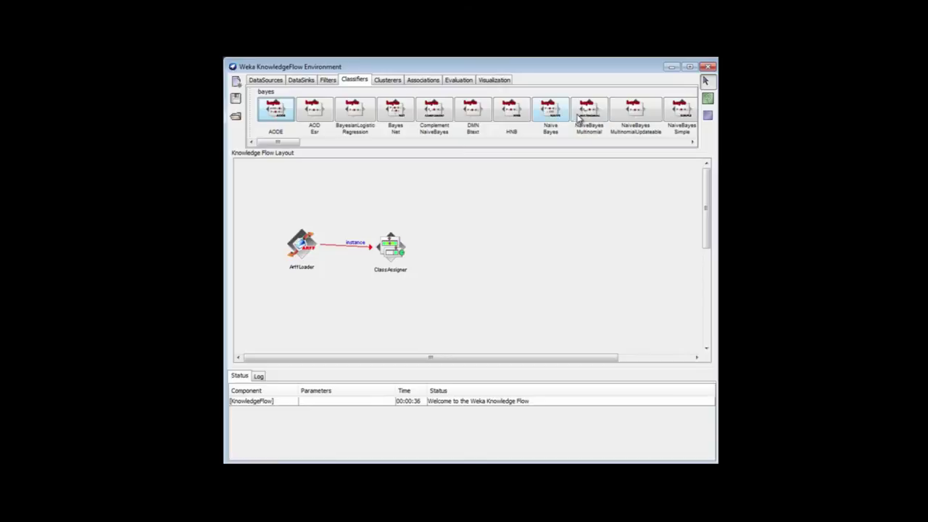
{"action": "left_click_drag", "start_coordinate": [300, 145], "coordinate": [311, 143]}
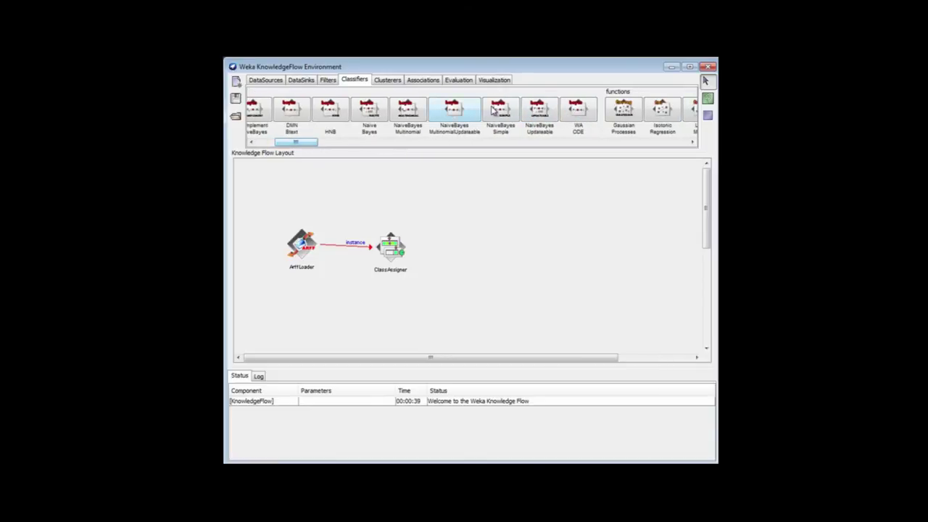
{"action": "left_click", "coordinate": [538, 101]}
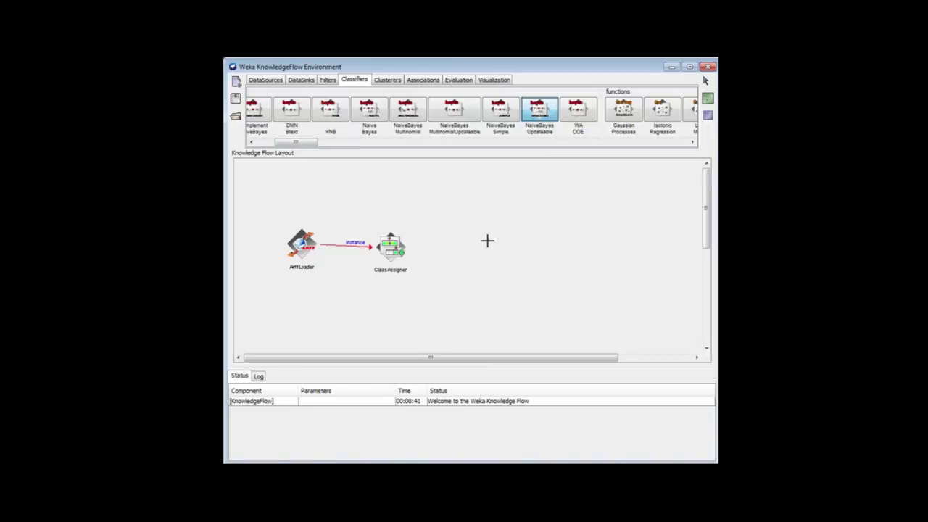
{"action": "left_click", "coordinate": [481, 246]}
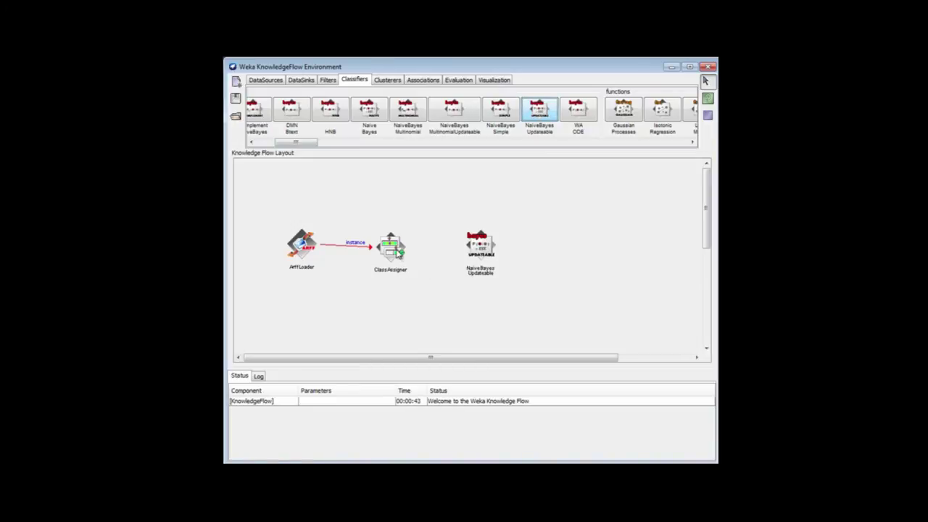
{"action": "right_click", "coordinate": [400, 253]}
{"action": "left_click", "coordinate": [435, 323]}
{"action": "left_click", "coordinate": [482, 249]}
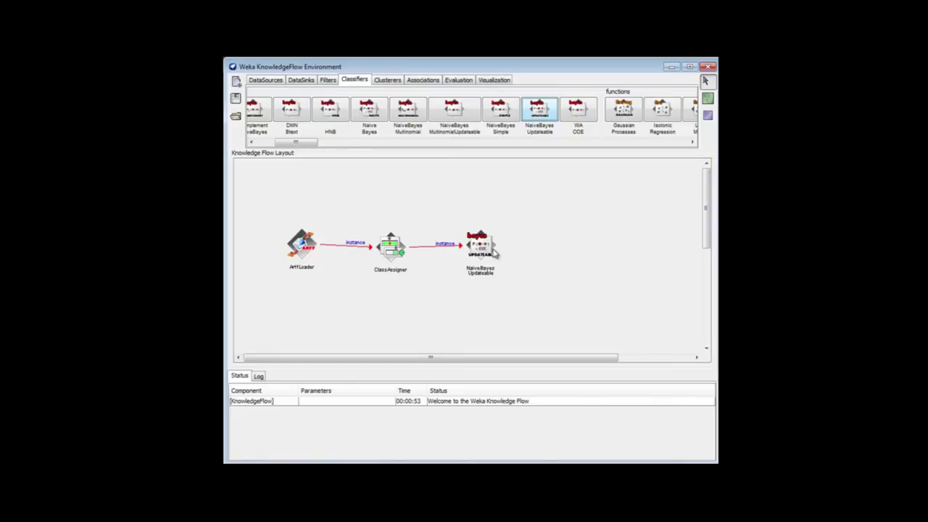
Place an IncrementalClassifierEvaluator after NaiveBayesUpdateable, linked by an incrementalClassifier connection.
{"action": "left_click", "coordinate": [461, 81]}
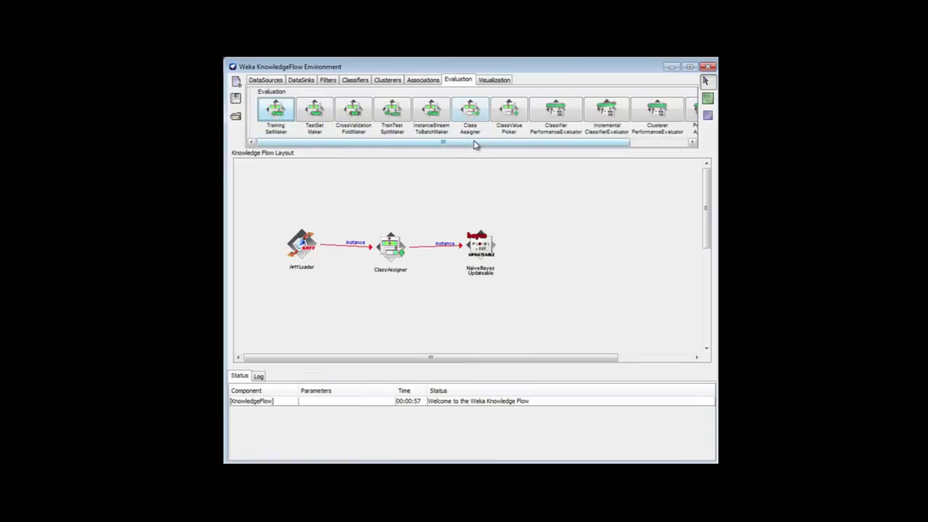
{"action": "left_click", "coordinate": [606, 110]}
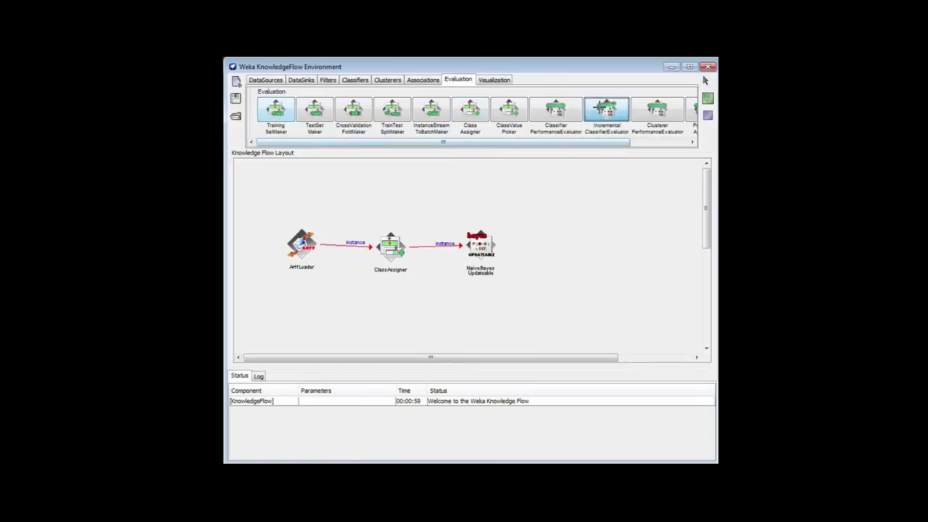
{"action": "left_click", "coordinate": [564, 242]}
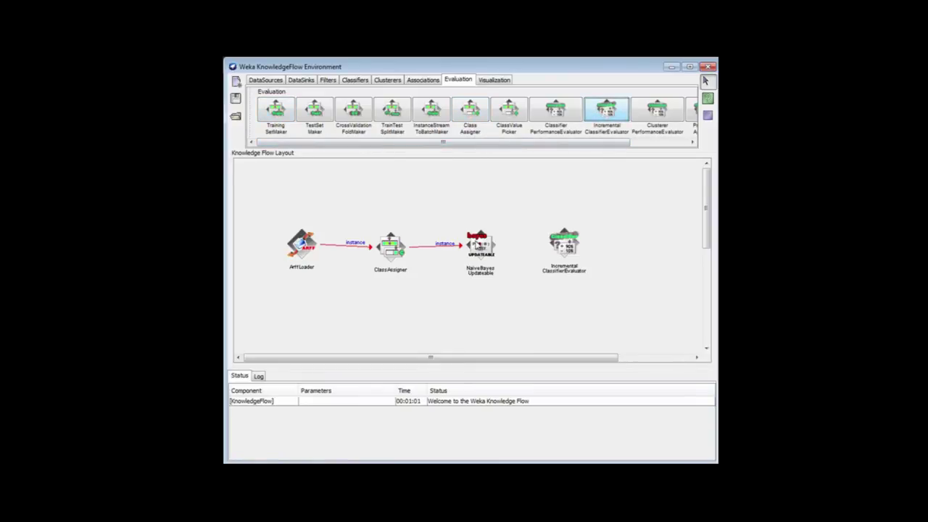
{"action": "right_click", "coordinate": [476, 242]}
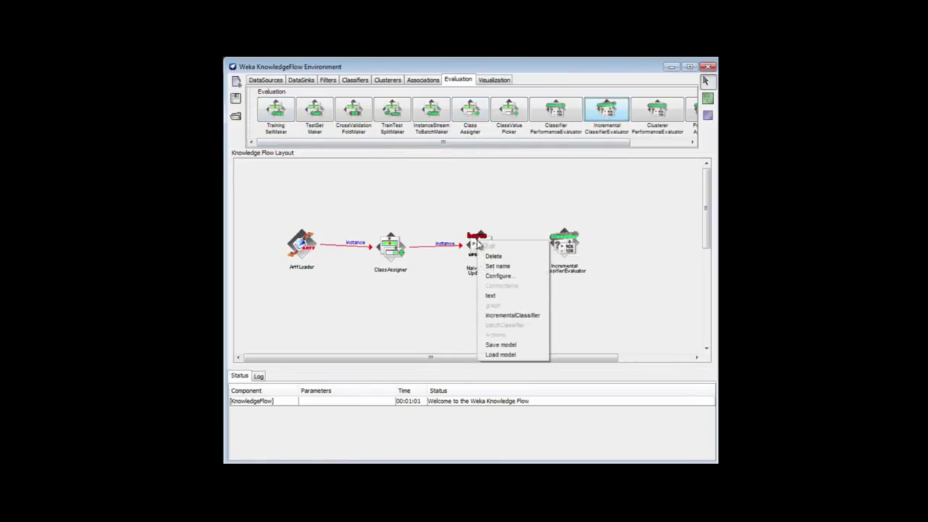
{"action": "left_click", "coordinate": [513, 314]}
{"action": "left_click", "coordinate": [566, 249]}
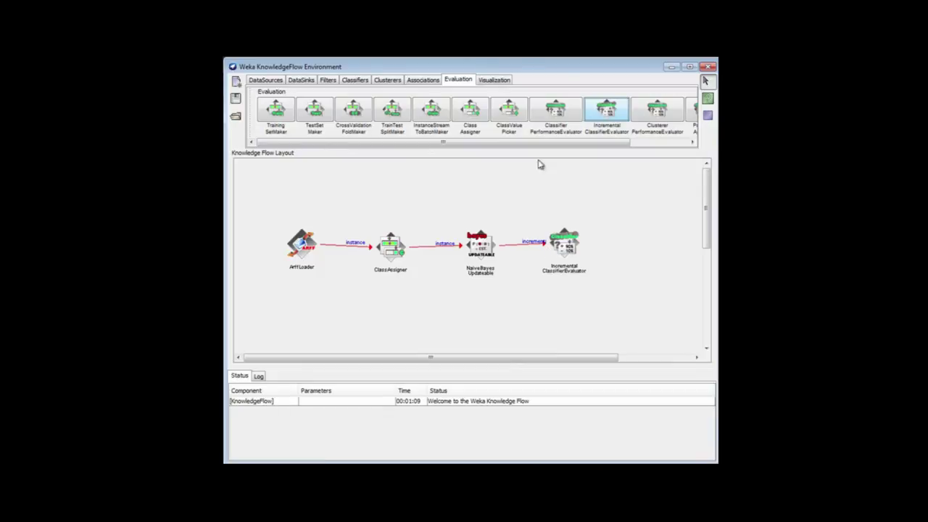
{"action": "left_click", "coordinate": [494, 80]}
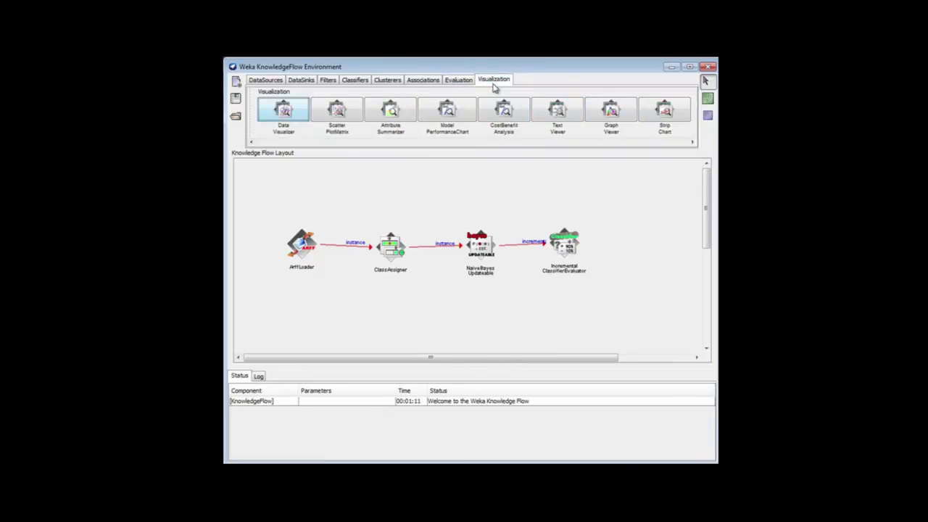
Place a StripChart after the IncrementalClassifierEvaluator and connect its chart output to it.
{"action": "left_click", "coordinate": [665, 114]}
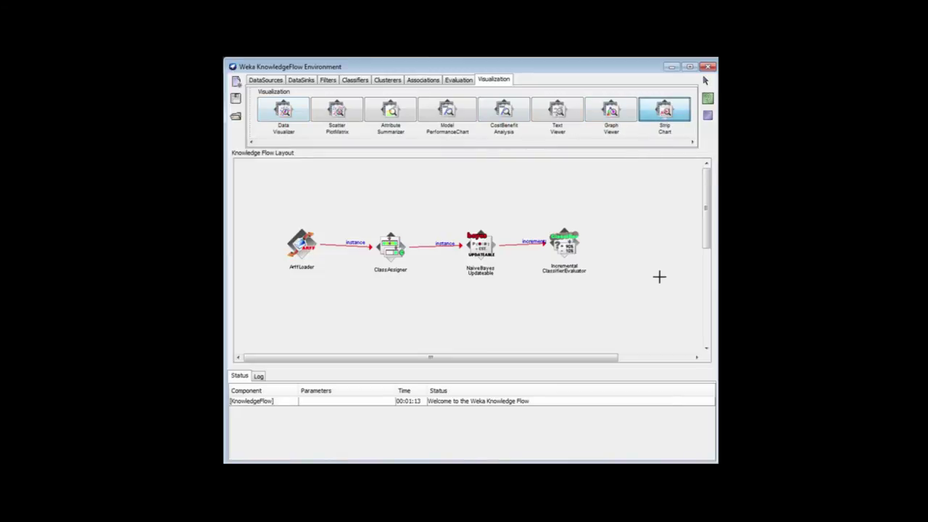
{"action": "left_click", "coordinate": [646, 248]}
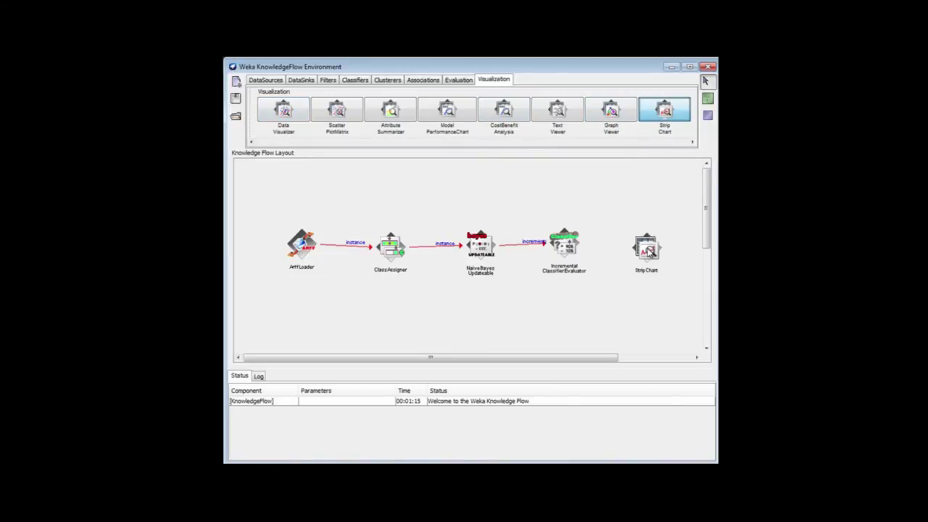
{"action": "right_click", "coordinate": [567, 247]}
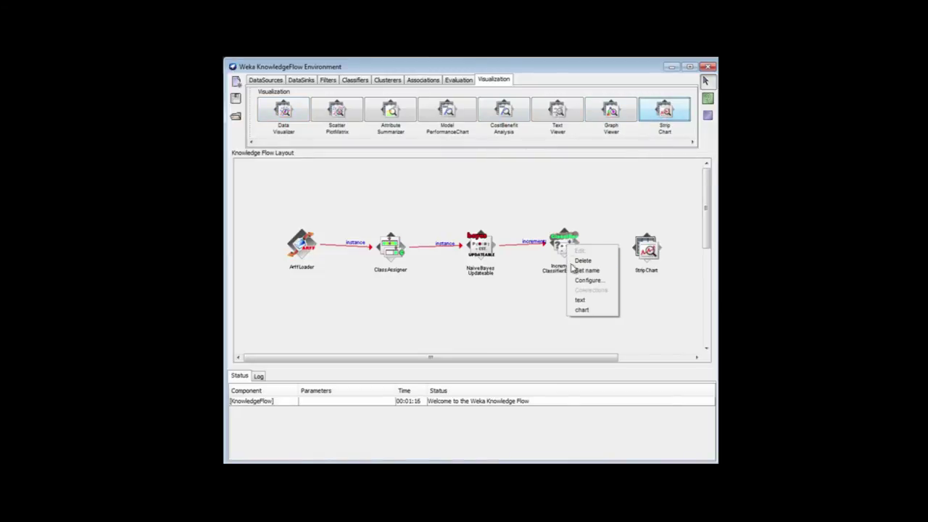
{"action": "left_click", "coordinate": [583, 310]}
{"action": "left_click", "coordinate": [646, 249]}
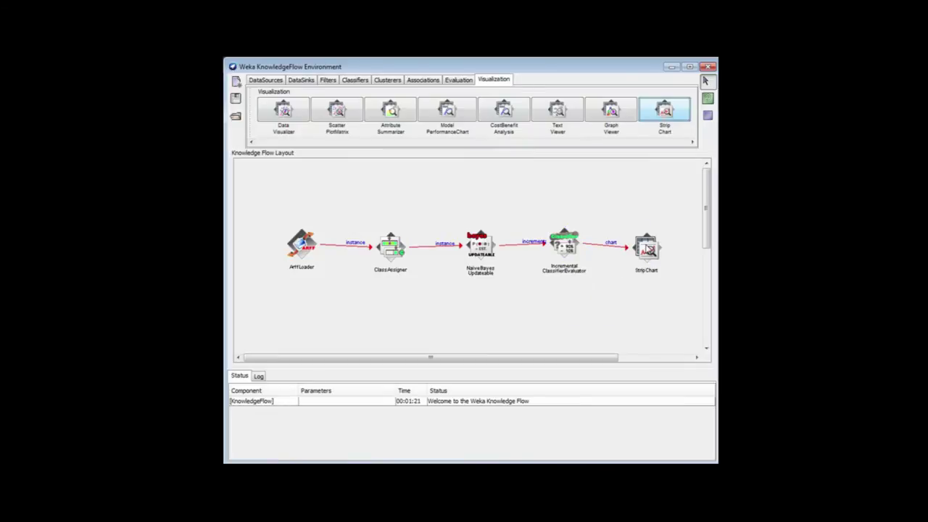
{"action": "right_click", "coordinate": [648, 249]}
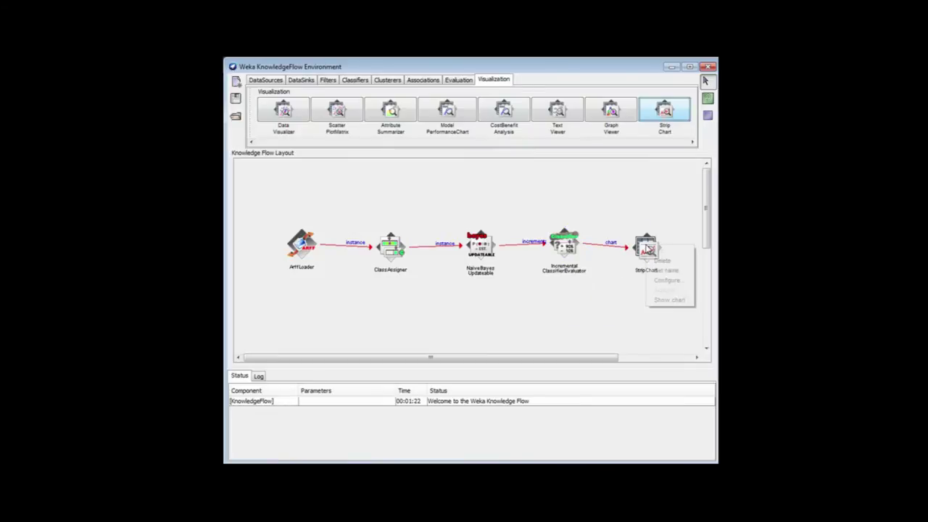
Show the Strip Chart below the layout and start the ArffLoader to plot Accuracy and RMSE.
{"action": "left_click", "coordinate": [671, 300]}
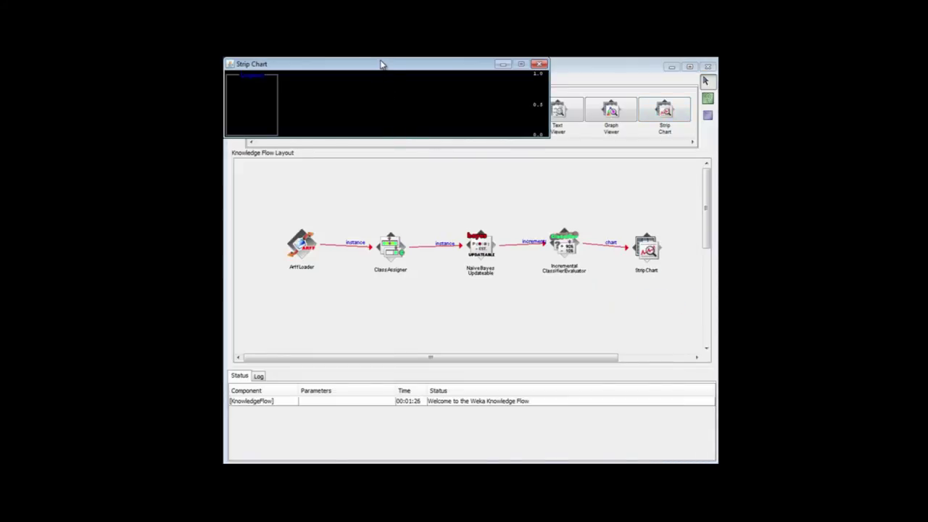
{"action": "left_click_drag", "start_coordinate": [382, 64], "coordinate": [384, 305]}
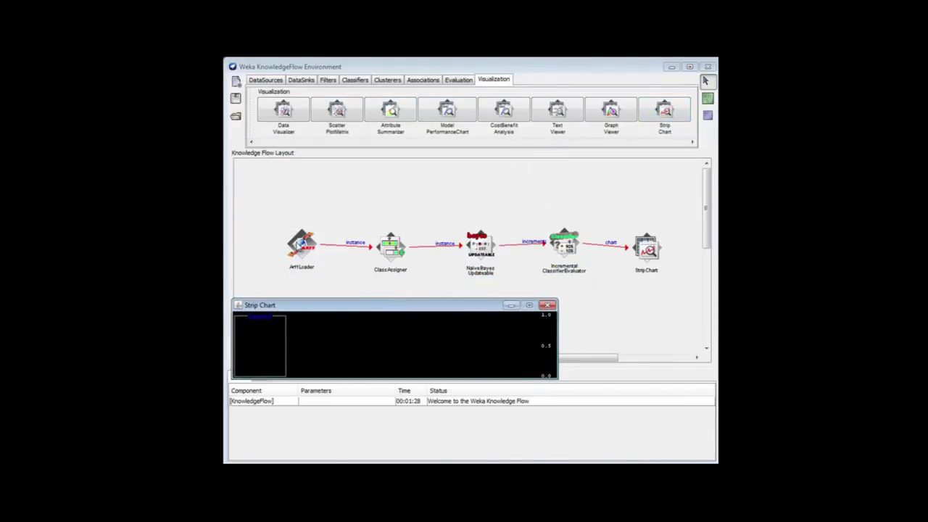
{"action": "left_click", "coordinate": [308, 247]}
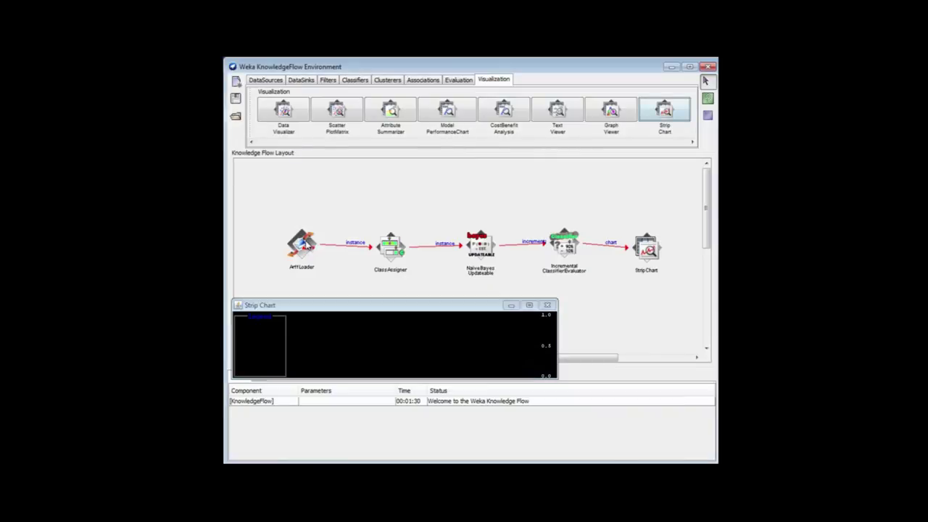
{"action": "right_click", "coordinate": [301, 246]}
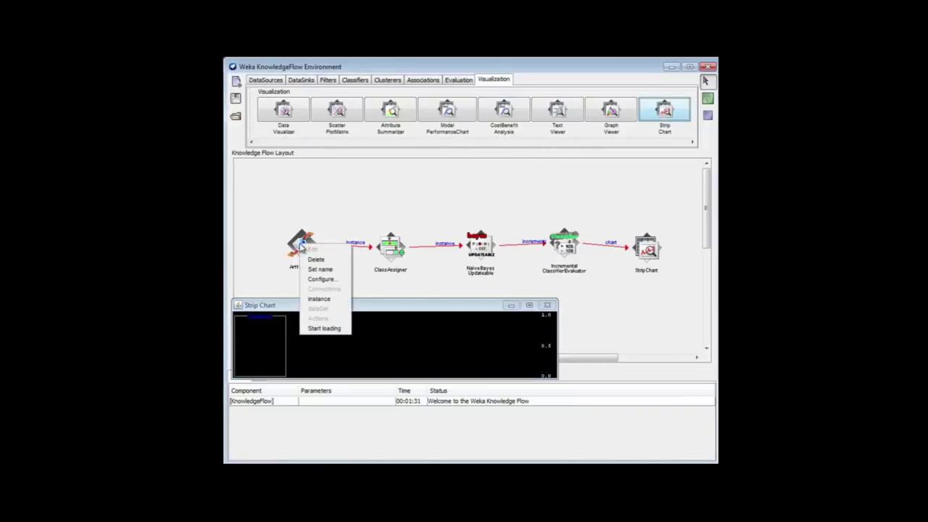
{"action": "left_click", "coordinate": [333, 328]}
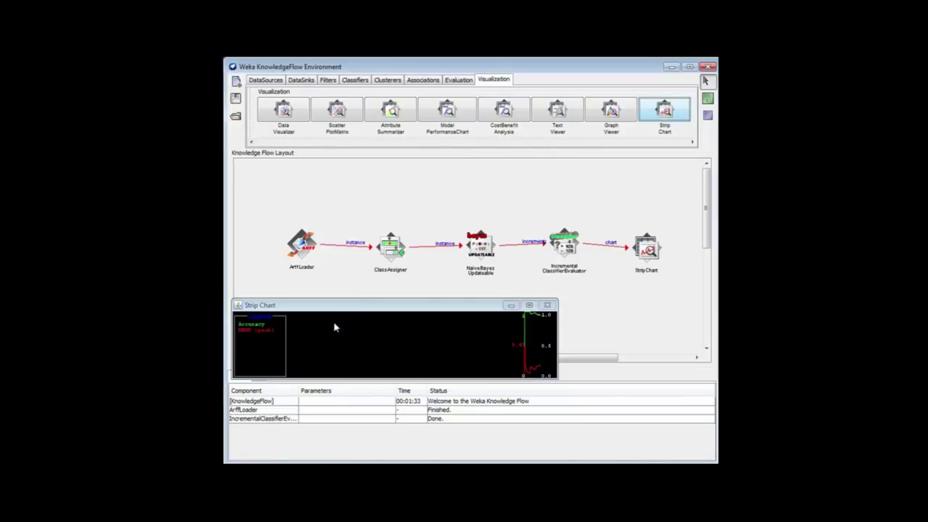
Point the ArffLoader at segment-challenge.arff and rerun the flow for fresh learning curves.
{"action": "right_click", "coordinate": [304, 247]}
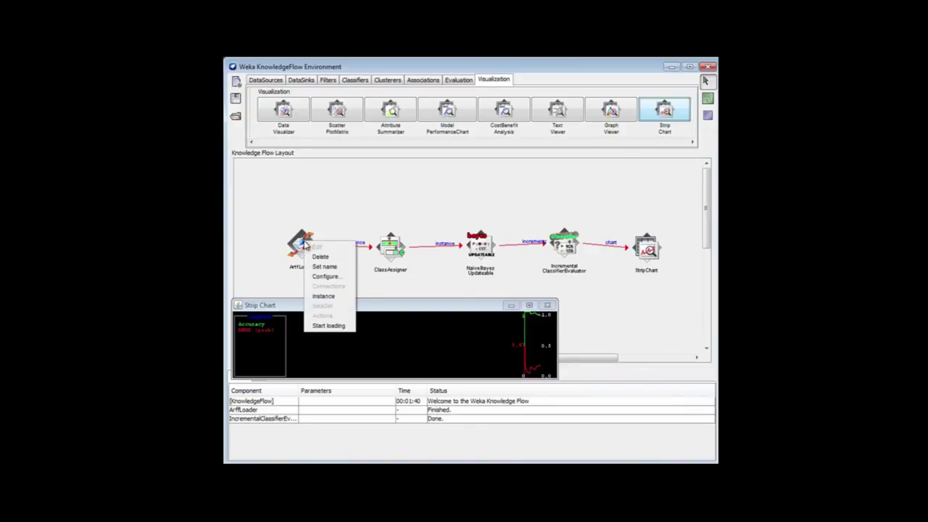
{"action": "left_click", "coordinate": [325, 277]}
{"action": "left_click", "coordinate": [338, 278]}
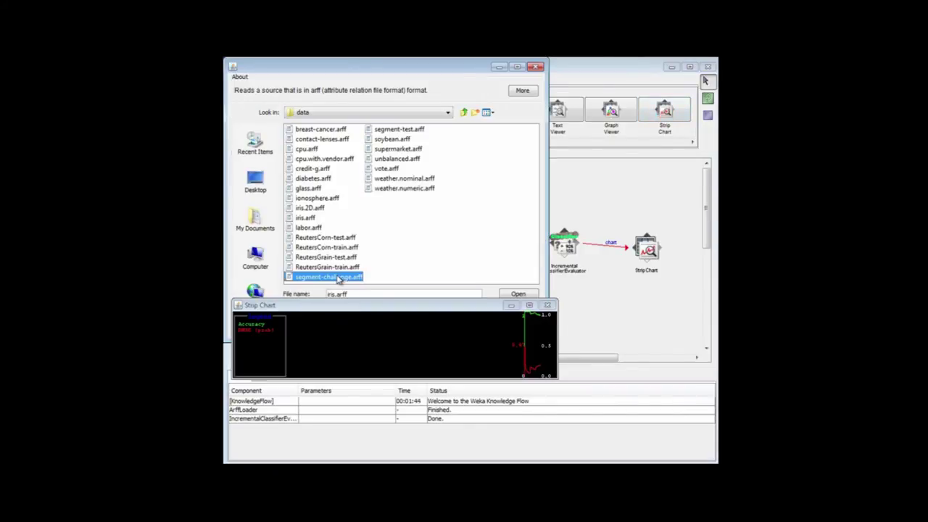
{"action": "left_click", "coordinate": [519, 294]}
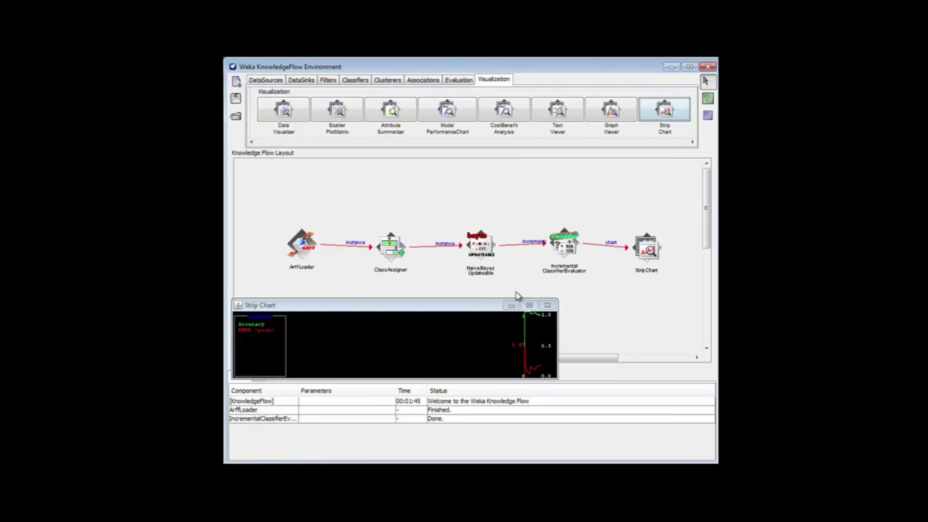
{"action": "right_click", "coordinate": [302, 246]}
{"action": "left_click", "coordinate": [335, 330]}
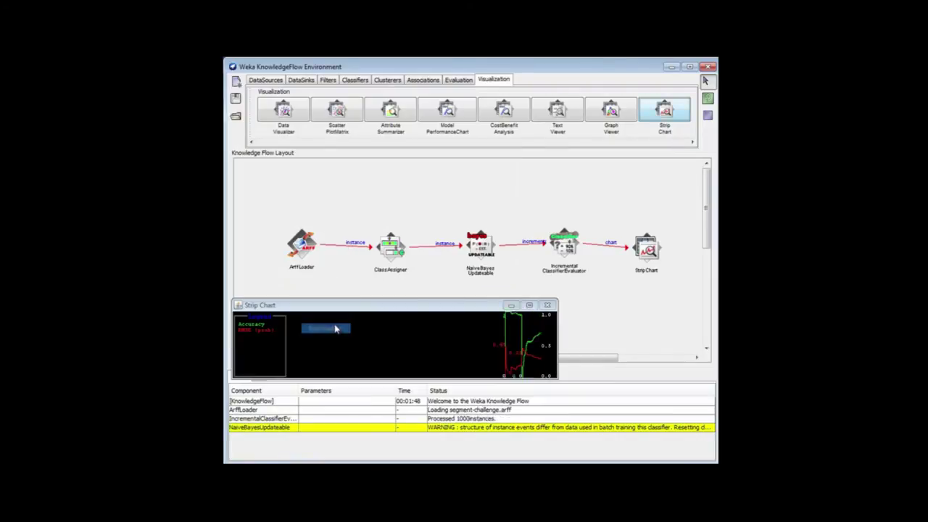